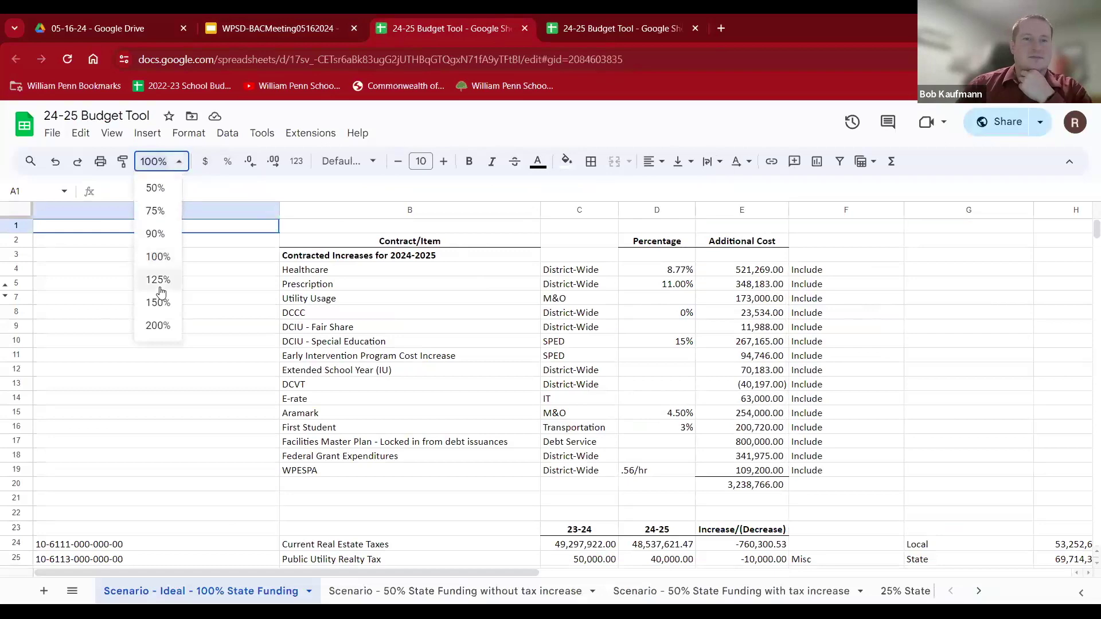
Set the budget spreadsheet's zoom to 150%.
{"action": "left_click", "coordinate": [154, 304]}
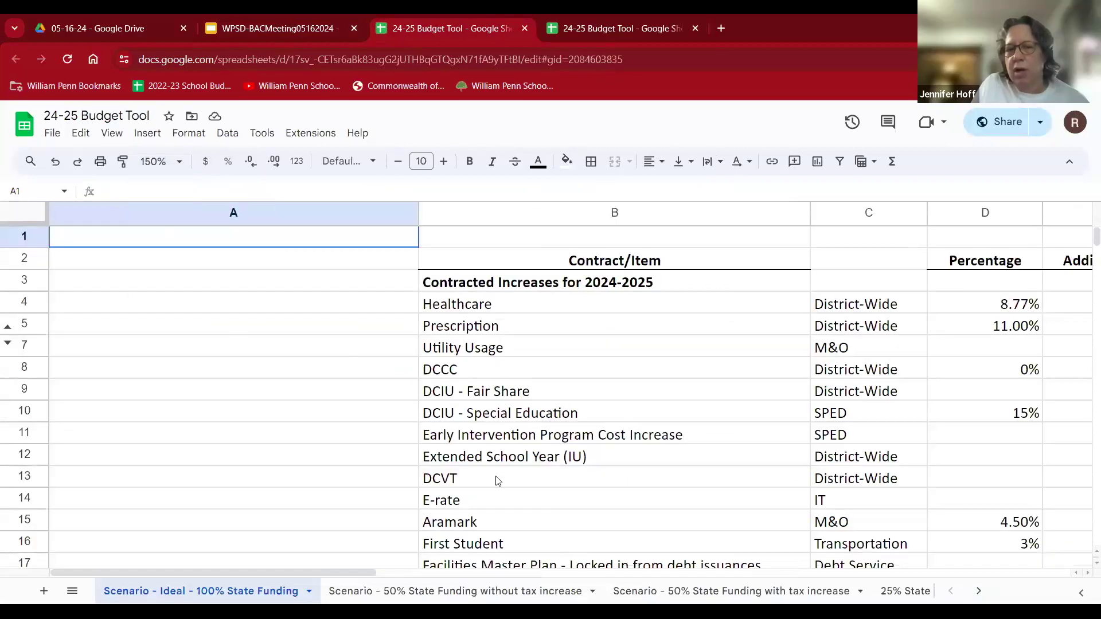
{"action": "left_click_drag", "start_coordinate": [334, 571], "coordinate": [442, 572]}
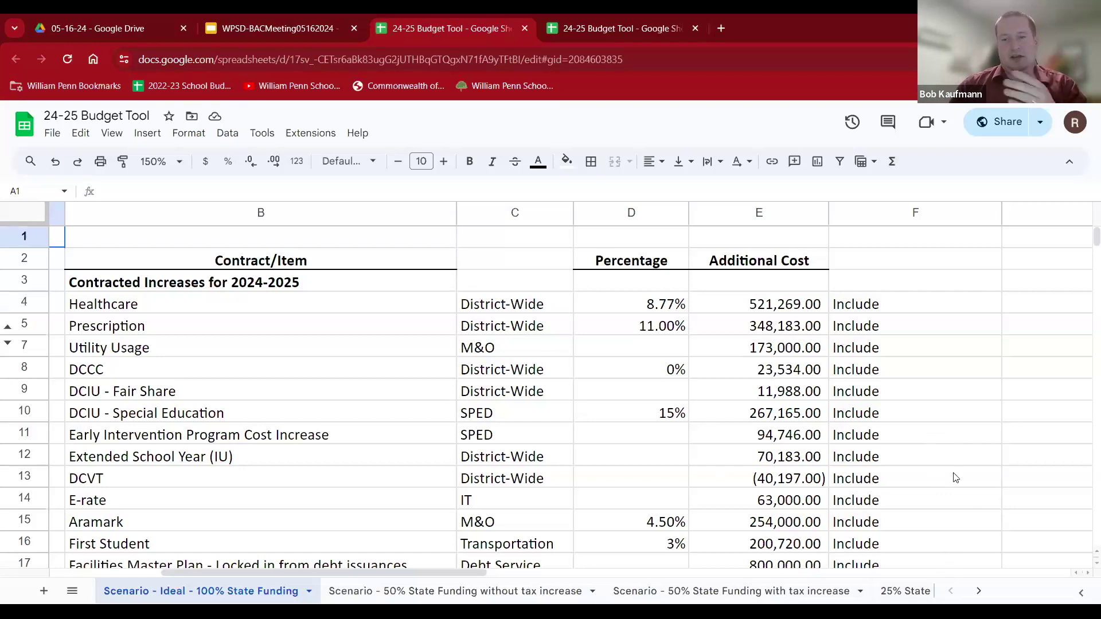
Open the "25% State Funding without tax increase" sheet and look across its contracted increases.
{"action": "left_click", "coordinate": [978, 591]}
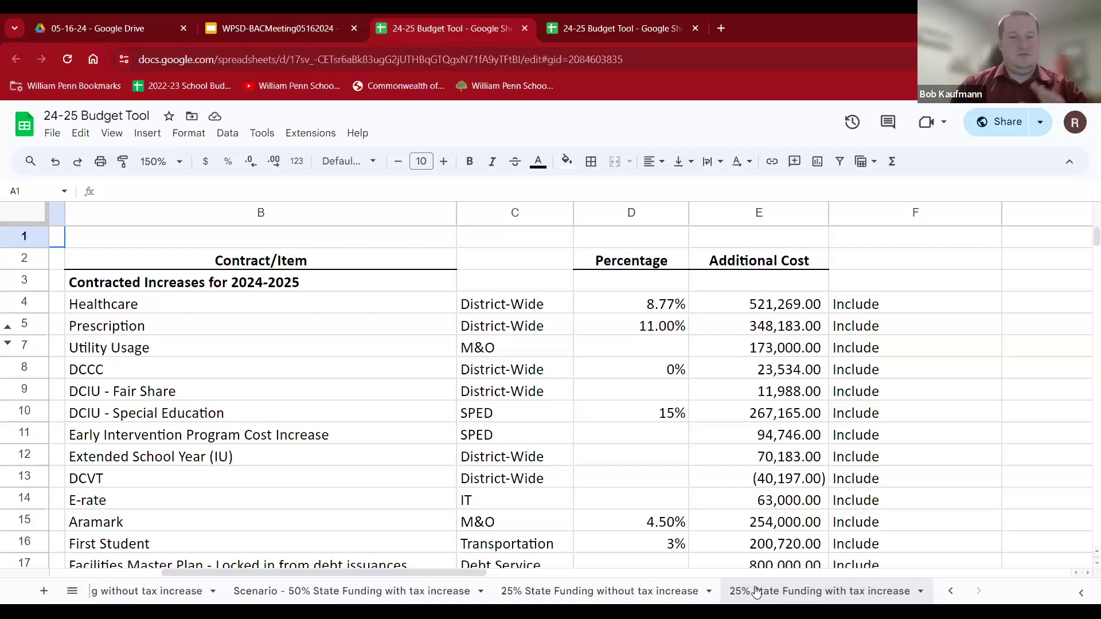
{"action": "left_click", "coordinate": [613, 598]}
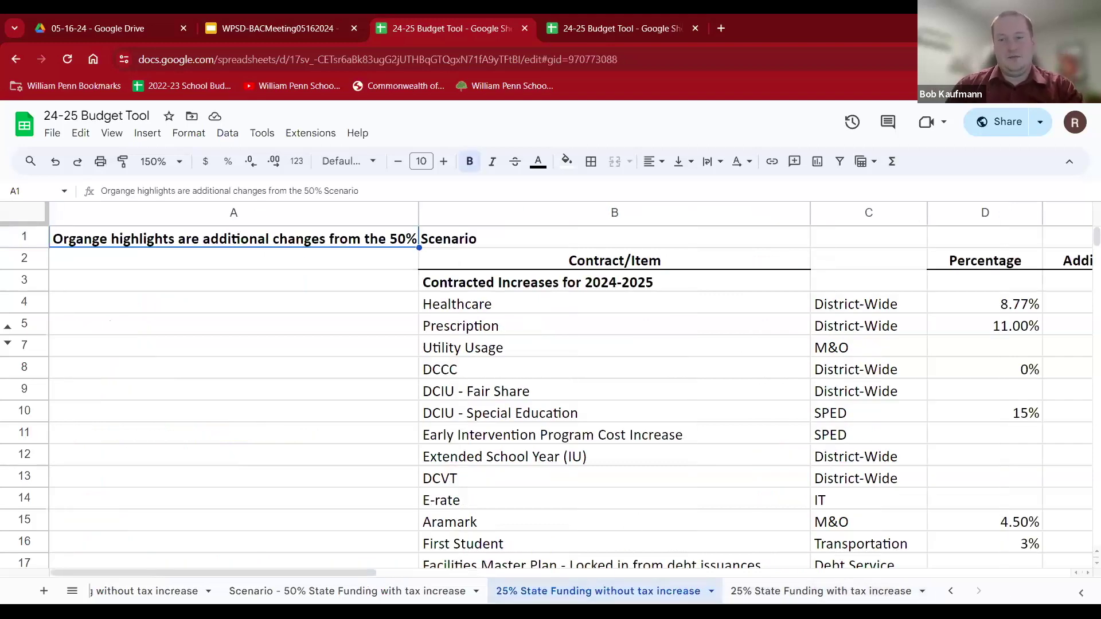
{"action": "left_click", "coordinate": [1084, 573]}
{"action": "scroll", "coordinate": [1084, 579], "scroll_direction": "right", "scroll_amount": 5}
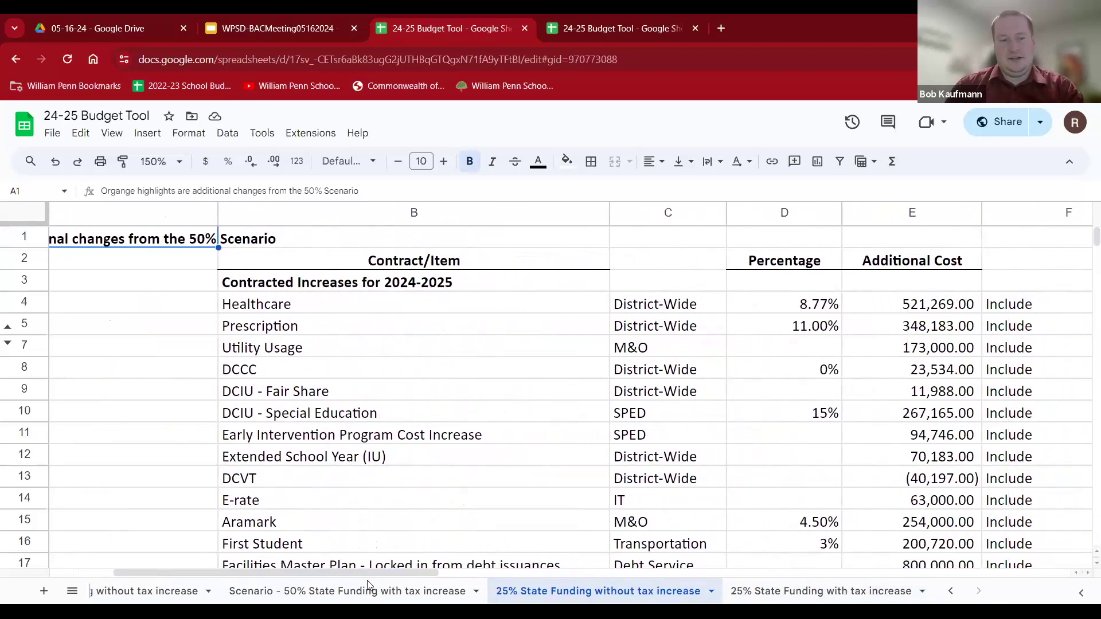
{"action": "scroll", "coordinate": [143, 573], "scroll_direction": "left", "scroll_amount": 5}
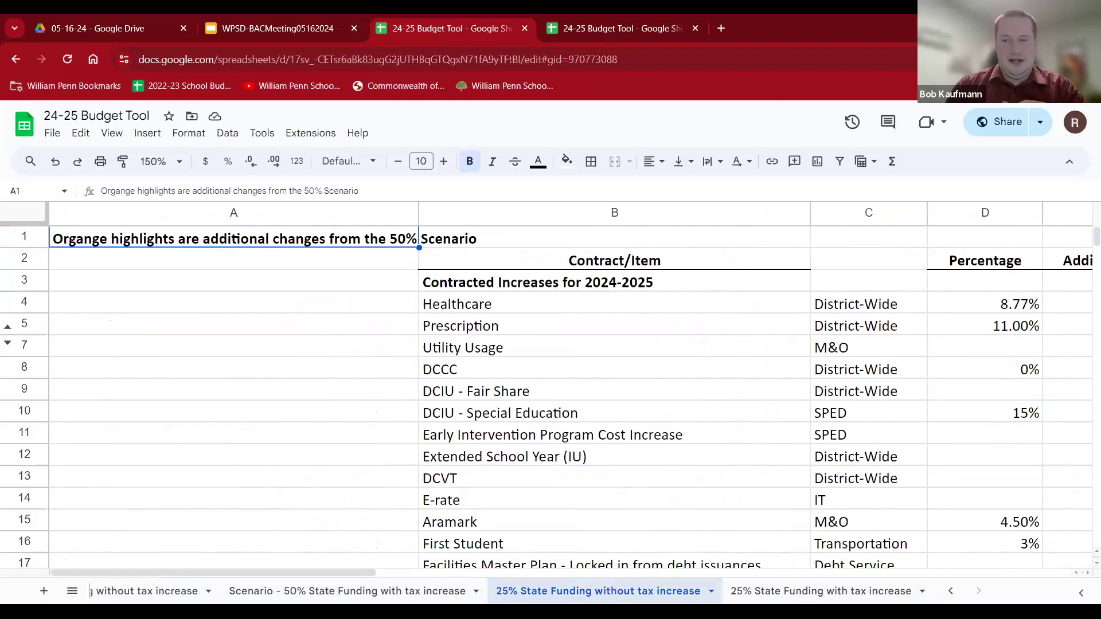
Return to the "Scenario - Ideal - 100% State Funding" sheet and review its Contracted Increases for 2024-2025.
{"action": "left_click", "coordinate": [950, 591]}
{"action": "left_click", "coordinate": [950, 591]}
{"action": "left_click", "coordinate": [231, 597]}
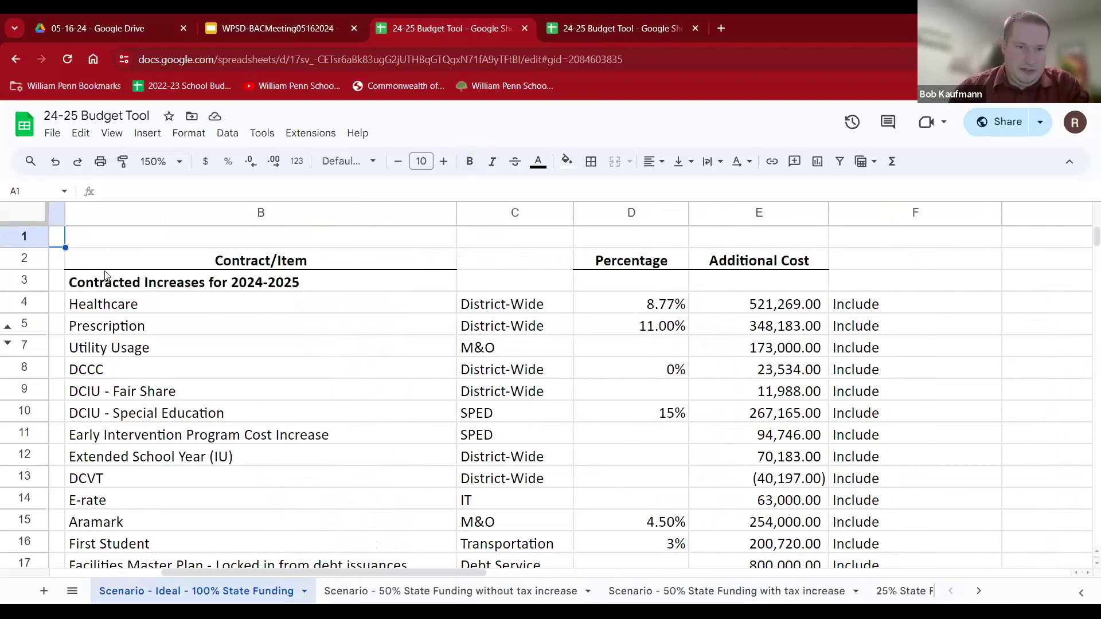
{"action": "scroll", "coordinate": [105, 274], "scroll_direction": "down", "scroll_amount": 2}
{"action": "scroll", "coordinate": [68, 466], "scroll_direction": "up", "scroll_amount": 2}
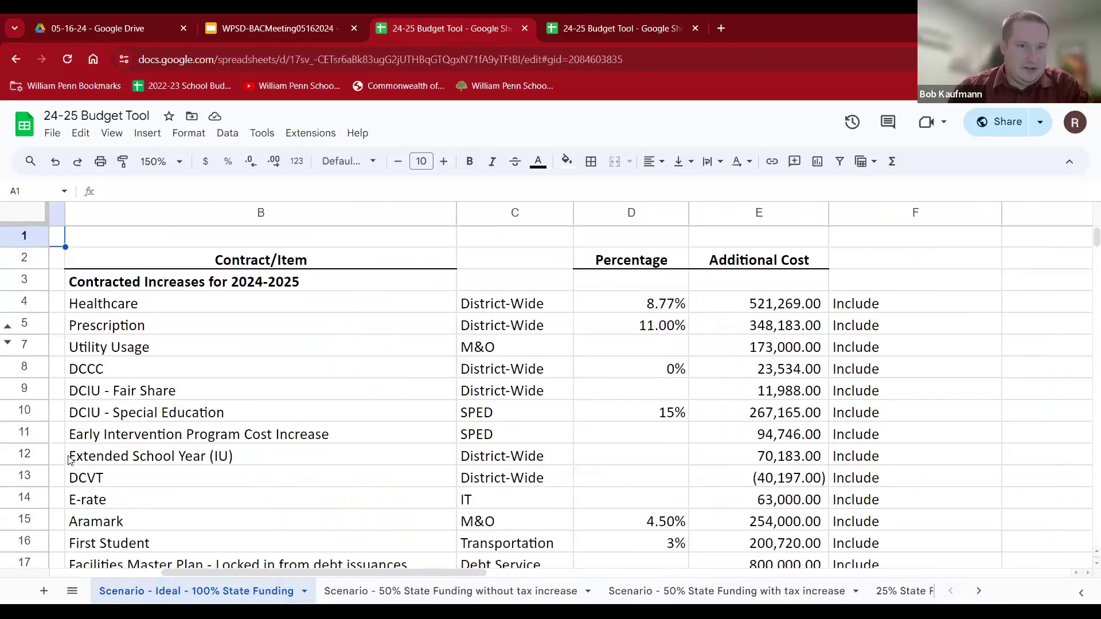
{"action": "scroll", "coordinate": [129, 396], "scroll_direction": "down", "scroll_amount": 2}
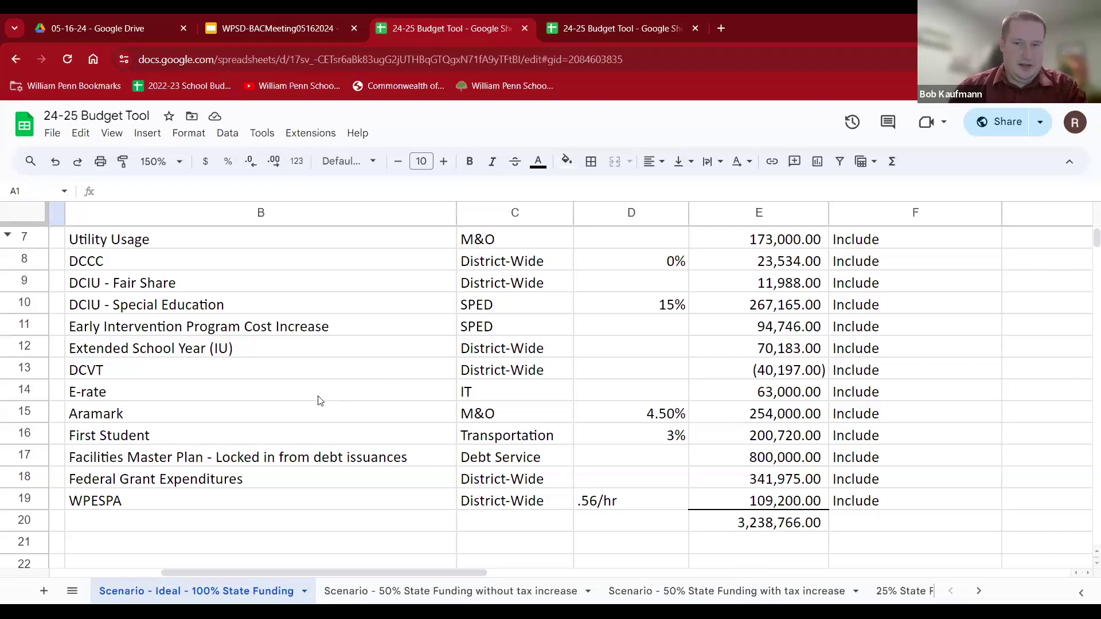
{"action": "scroll", "coordinate": [455, 411], "scroll_direction": "down", "scroll_amount": 2}
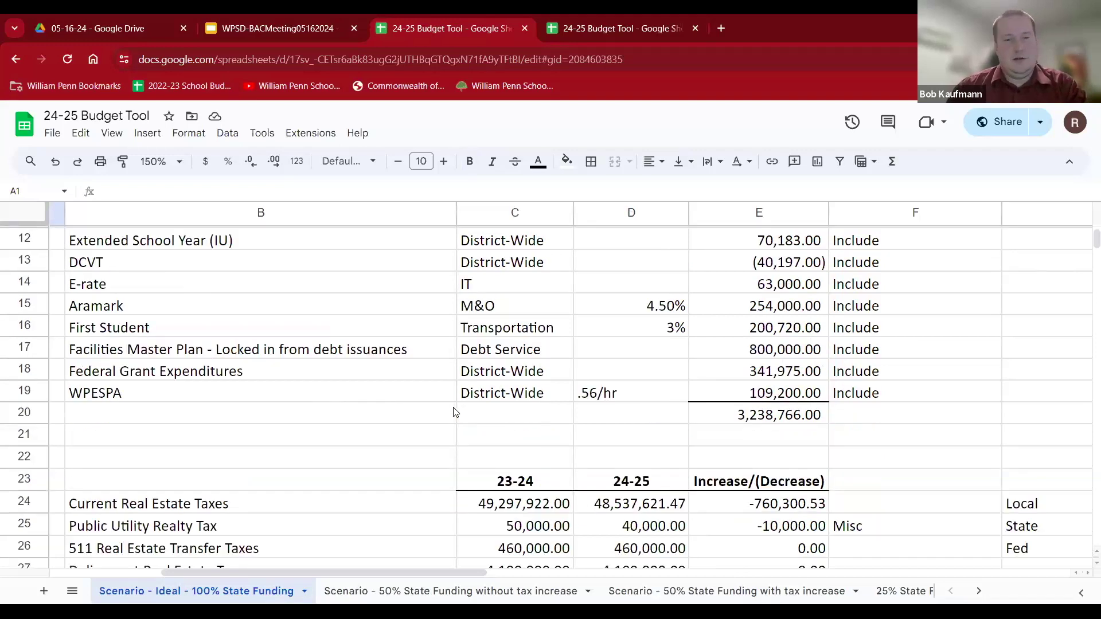
Examine the revenue comparison, checking the 24-25 Current Real Estate Taxes and the Basic Instructional Subsidy with its increase.
{"action": "scroll", "coordinate": [453, 410], "scroll_direction": "down", "scroll_amount": 4}
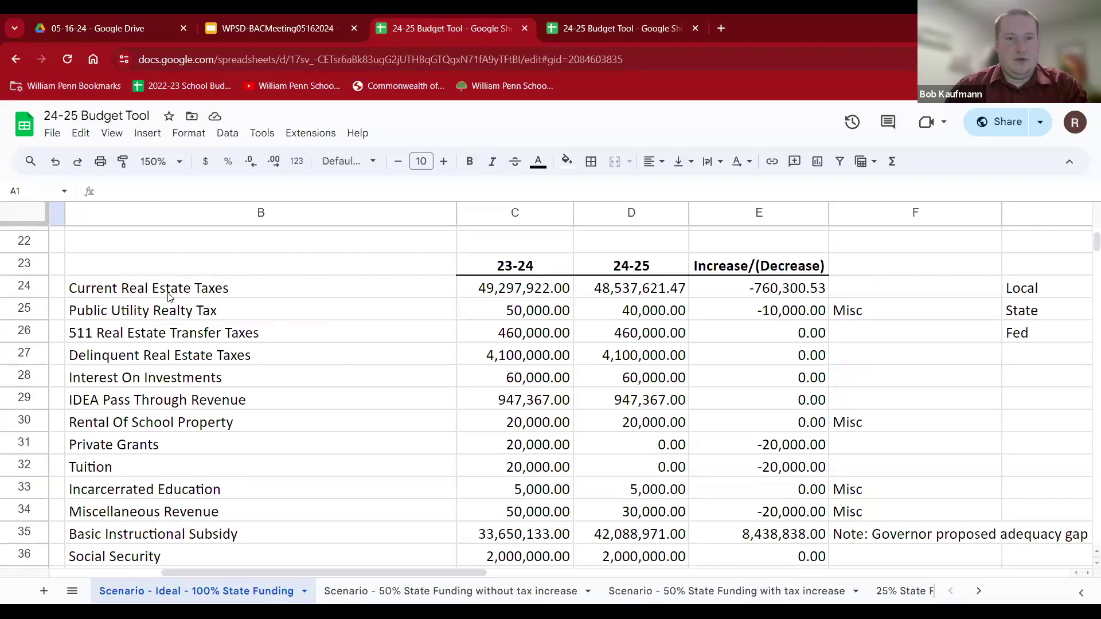
{"action": "left_click", "coordinate": [635, 292]}
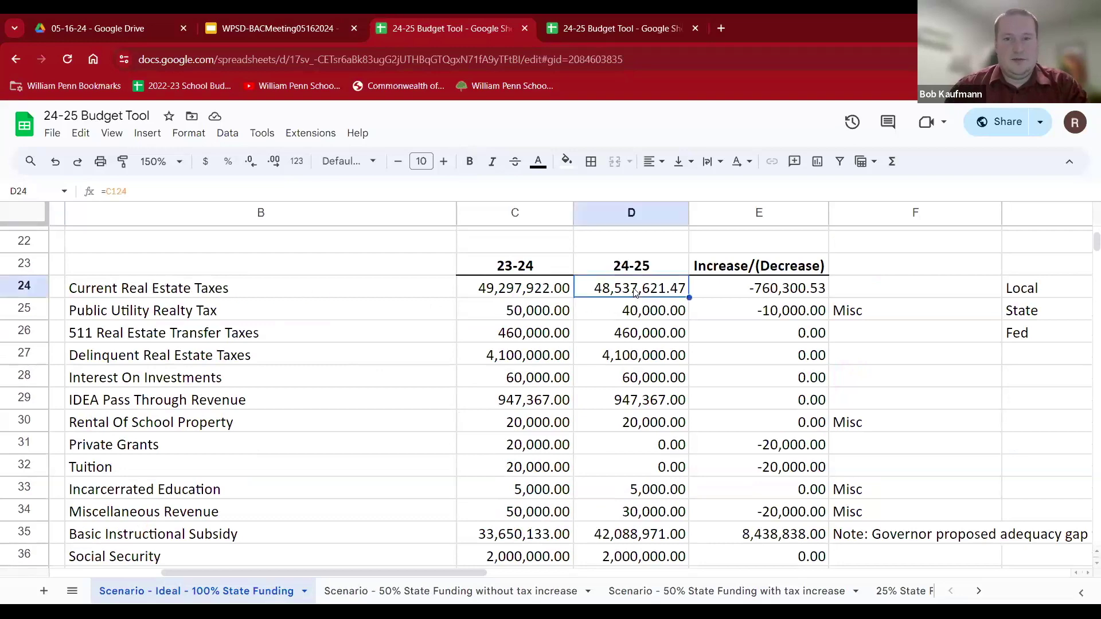
{"action": "scroll", "coordinate": [683, 327], "scroll_direction": "down", "scroll_amount": 2}
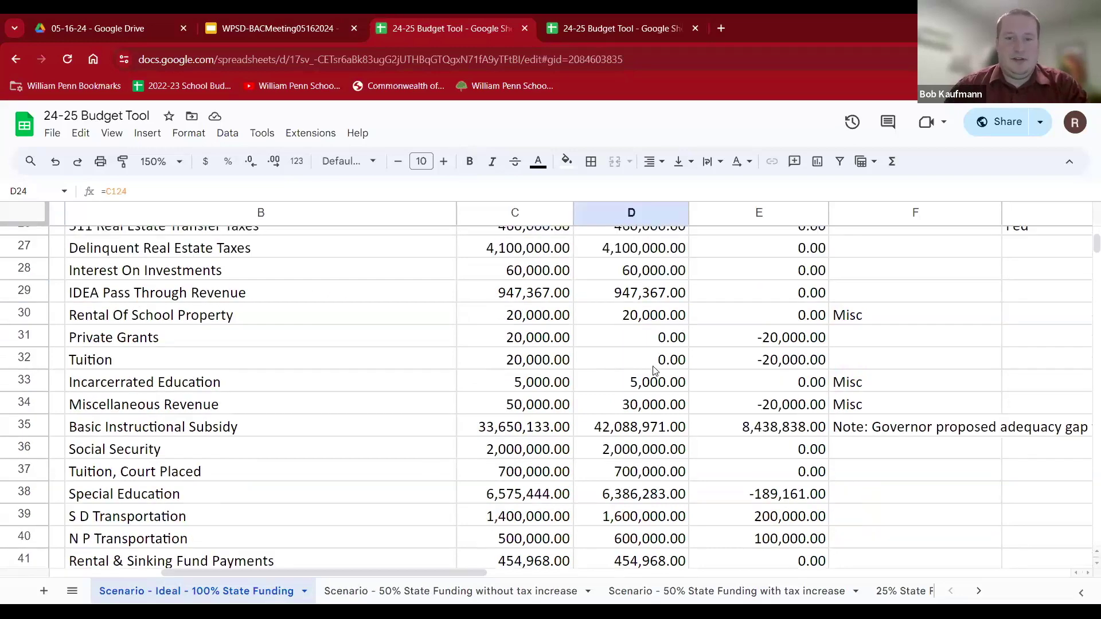
{"action": "left_click", "coordinate": [766, 430]}
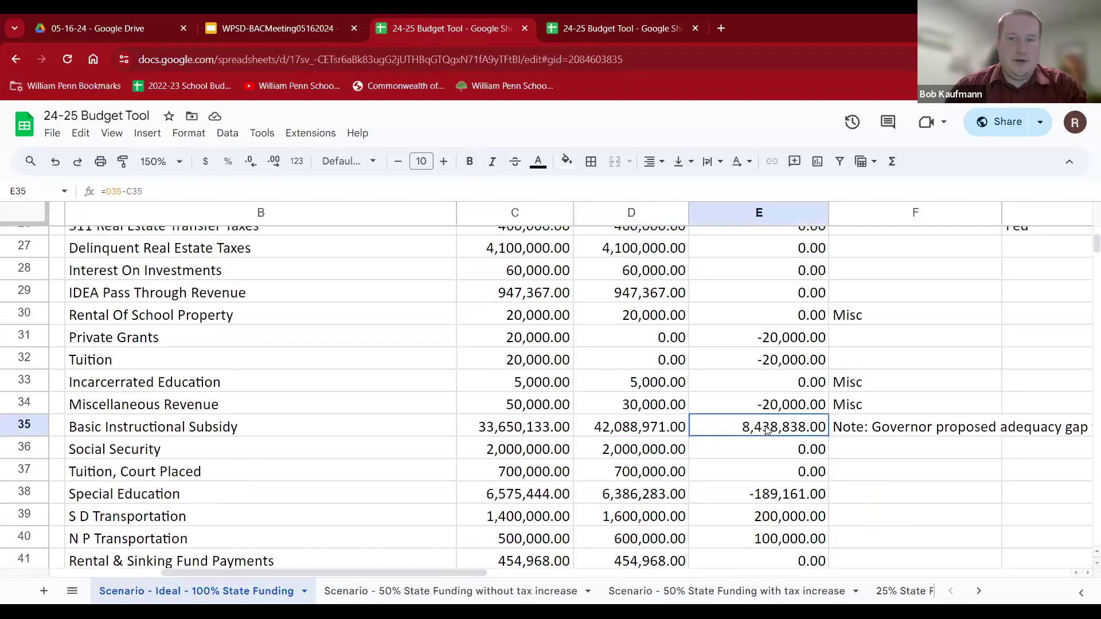
{"action": "left_click", "coordinate": [671, 429], "text": "shift"}
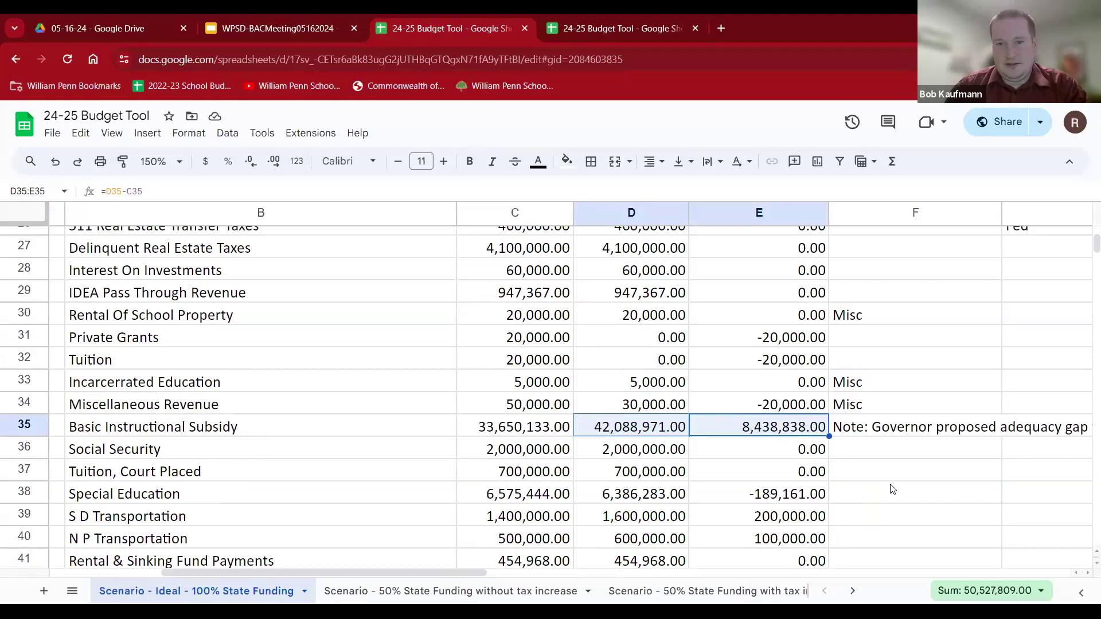
Review the Necessary but Not Contracted for 2024-2025 items, checking the Building Operating Budgets cost and the security items' Include/Exclude entries.
{"action": "scroll", "coordinate": [893, 488], "scroll_direction": "down", "scroll_amount": 5}
{"action": "scroll", "coordinate": [893, 489], "scroll_direction": "down", "scroll_amount": 5}
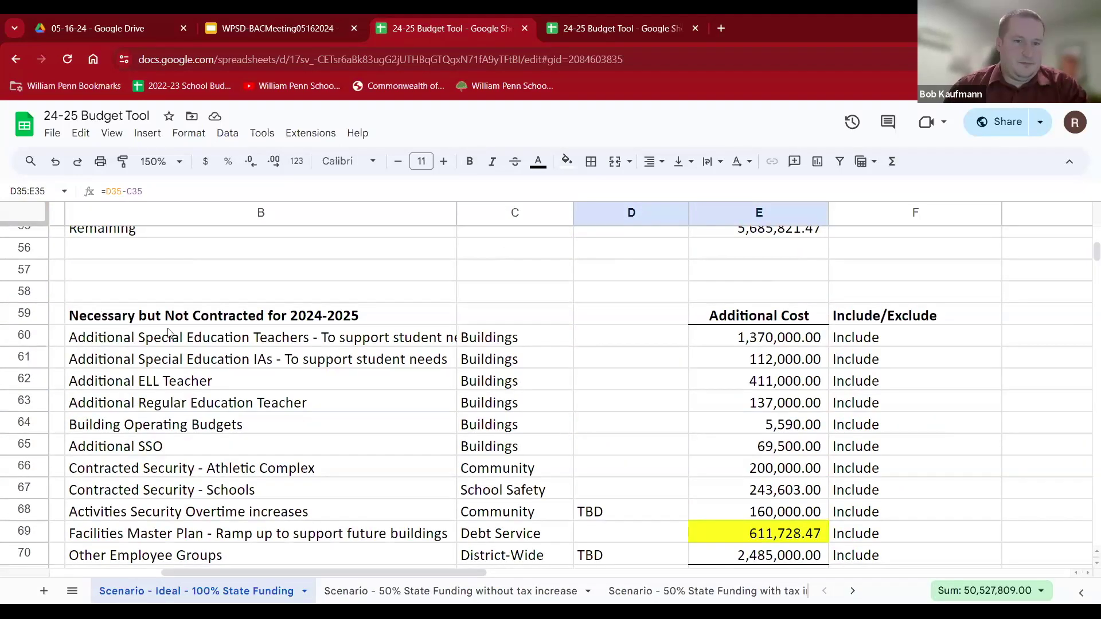
{"action": "scroll", "coordinate": [146, 333], "scroll_direction": "down", "scroll_amount": 2}
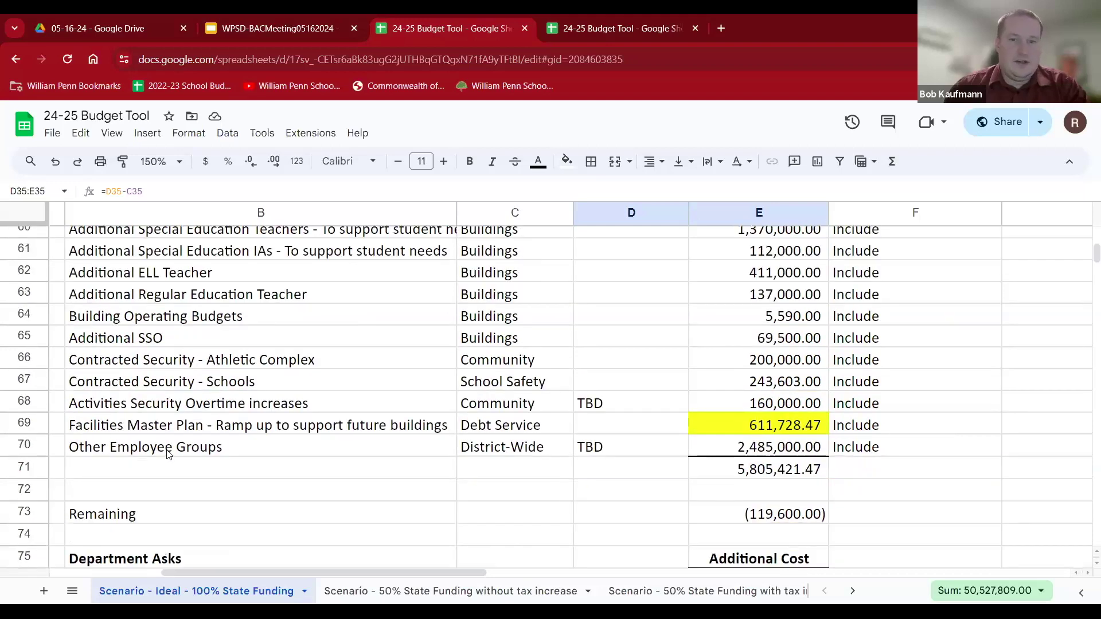
{"action": "left_click", "coordinate": [936, 399]}
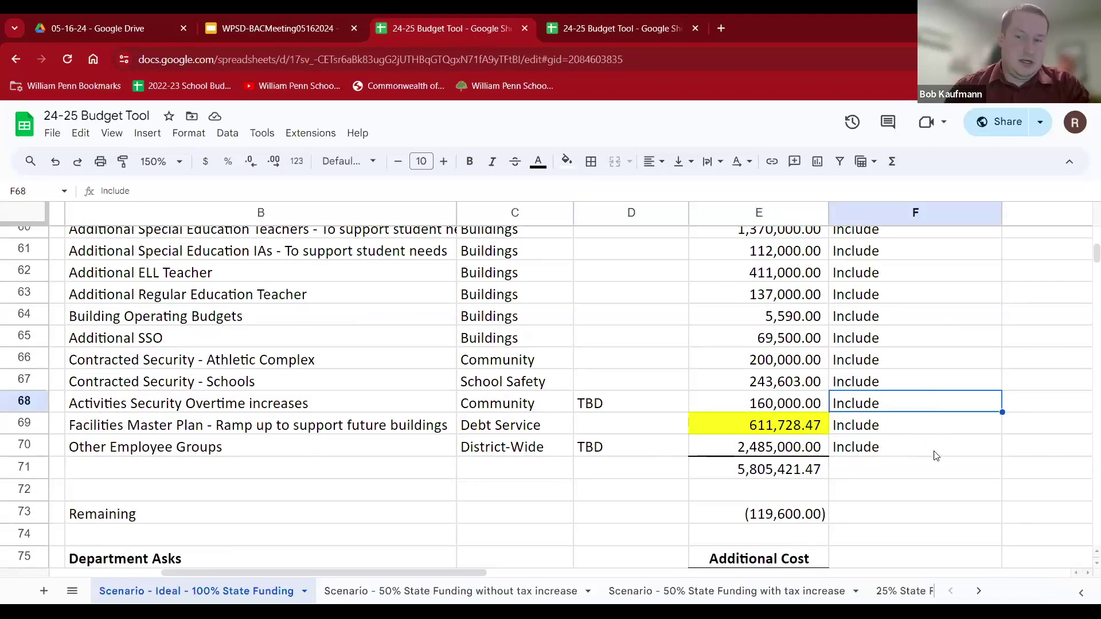
{"action": "scroll", "coordinate": [932, 450], "scroll_direction": "up", "scroll_amount": 2}
{"action": "scroll", "coordinate": [935, 453], "scroll_direction": "down", "scroll_amount": 2}
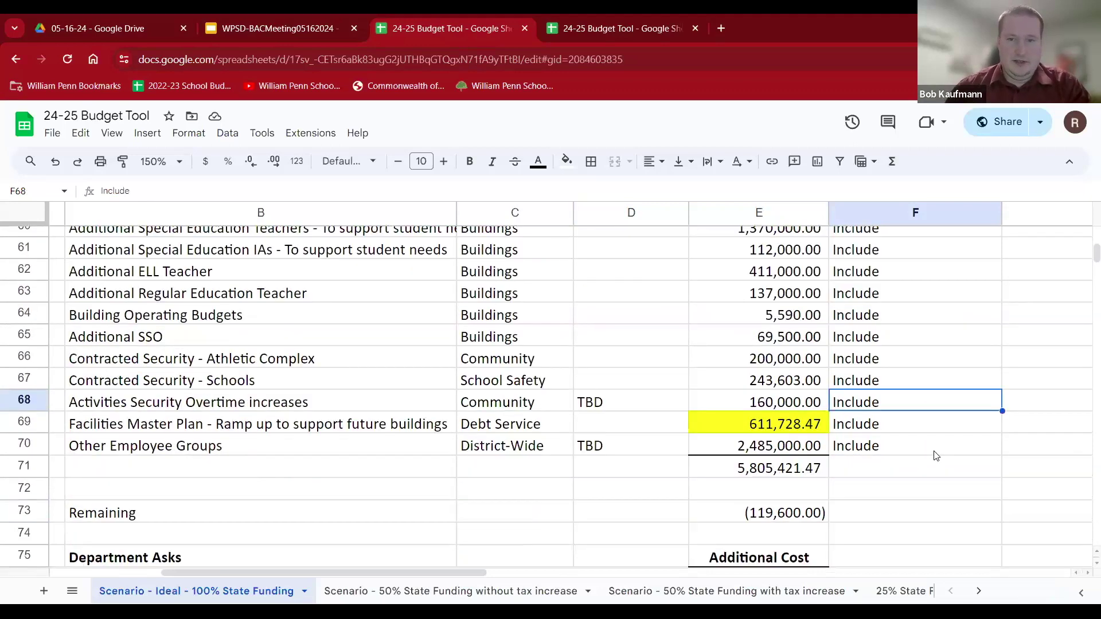
{"action": "scroll", "coordinate": [935, 453], "scroll_direction": "up", "scroll_amount": 2}
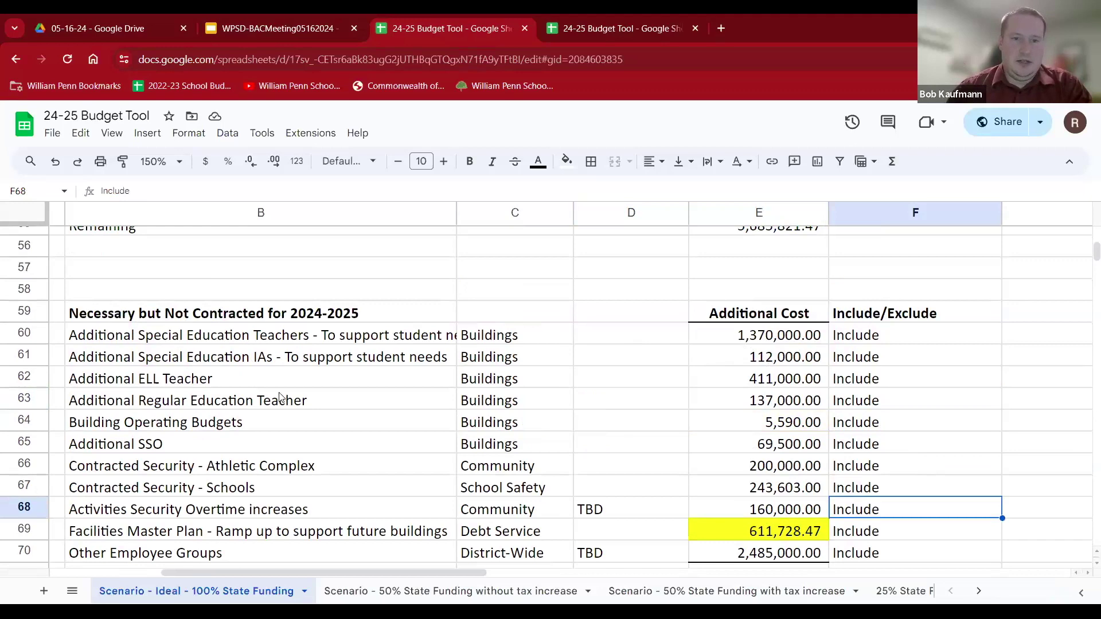
{"action": "scroll", "coordinate": [281, 398], "scroll_direction": "down", "scroll_amount": 2}
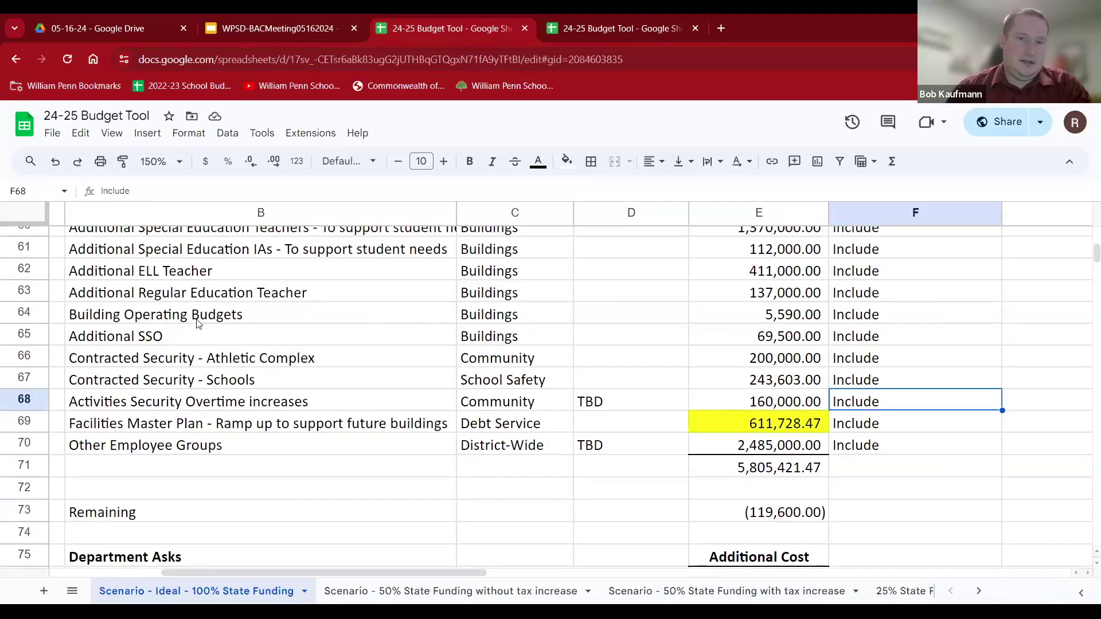
{"action": "left_click", "coordinate": [761, 315]}
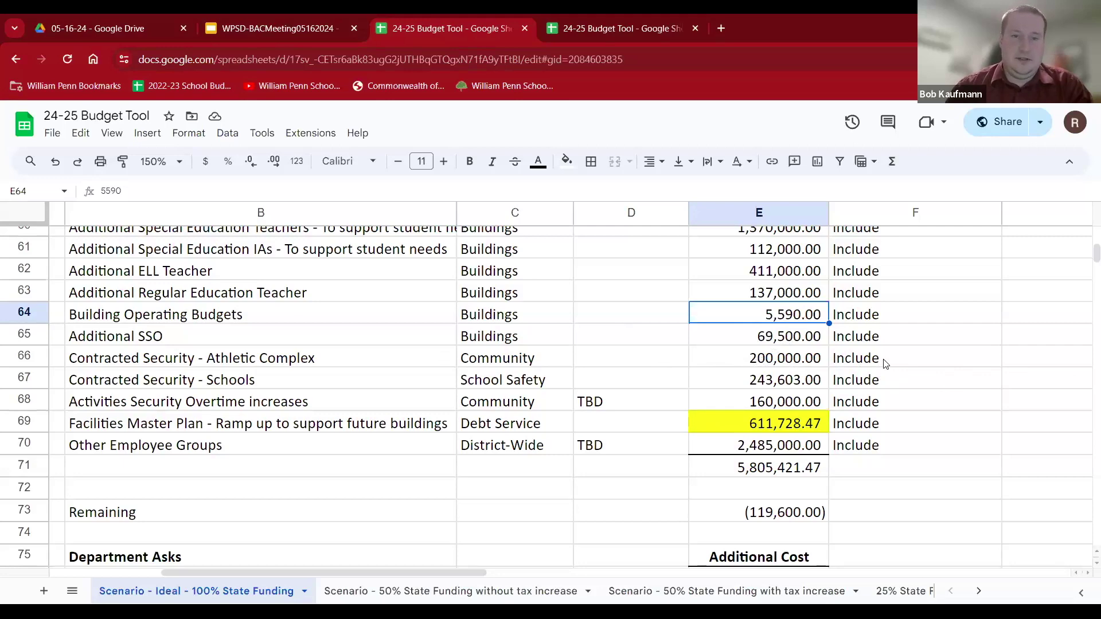
{"action": "scroll", "coordinate": [884, 363], "scroll_direction": "down", "scroll_amount": 2}
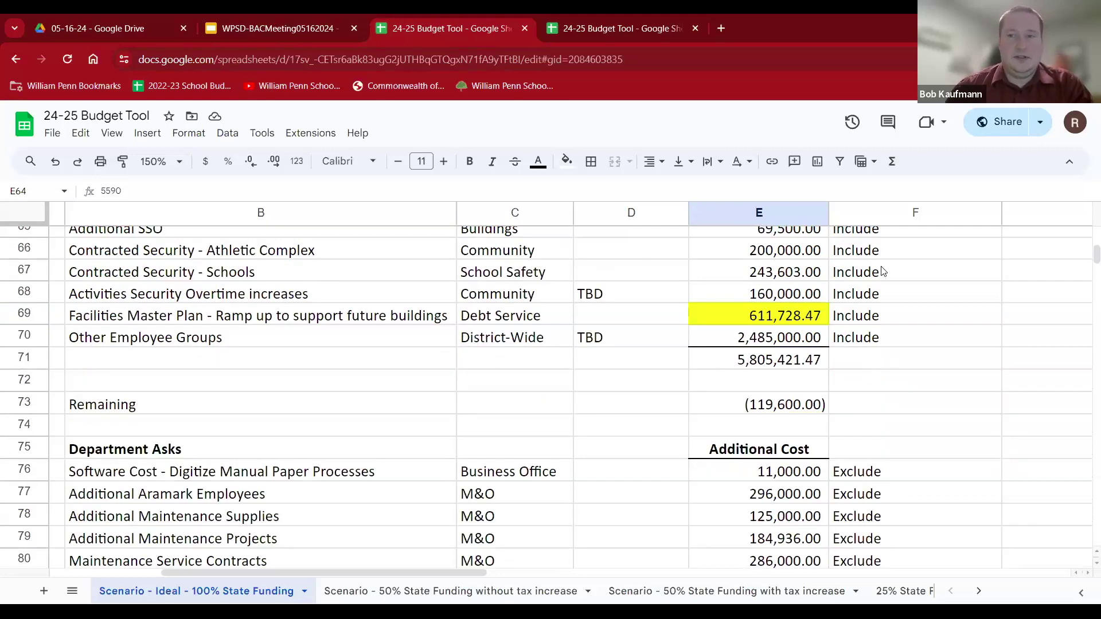
{"action": "left_click", "coordinate": [924, 280]}
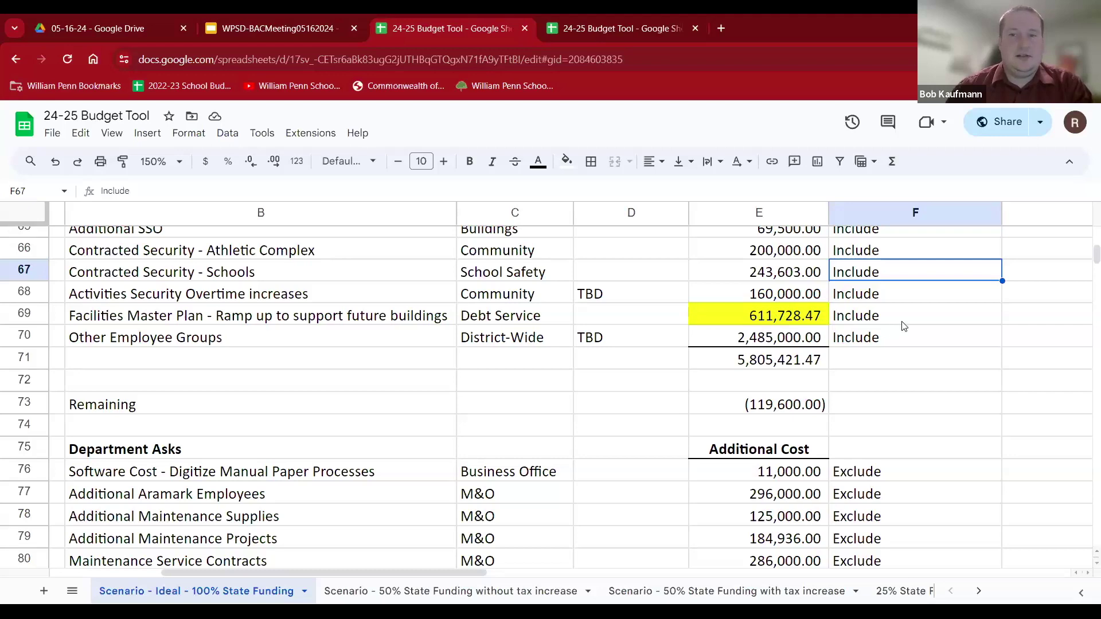
Review the Department Asks with their costs and Include/Exclude entries, followed by the Potential Cuts list.
{"action": "scroll", "coordinate": [904, 321], "scroll_direction": "down", "scroll_amount": 2}
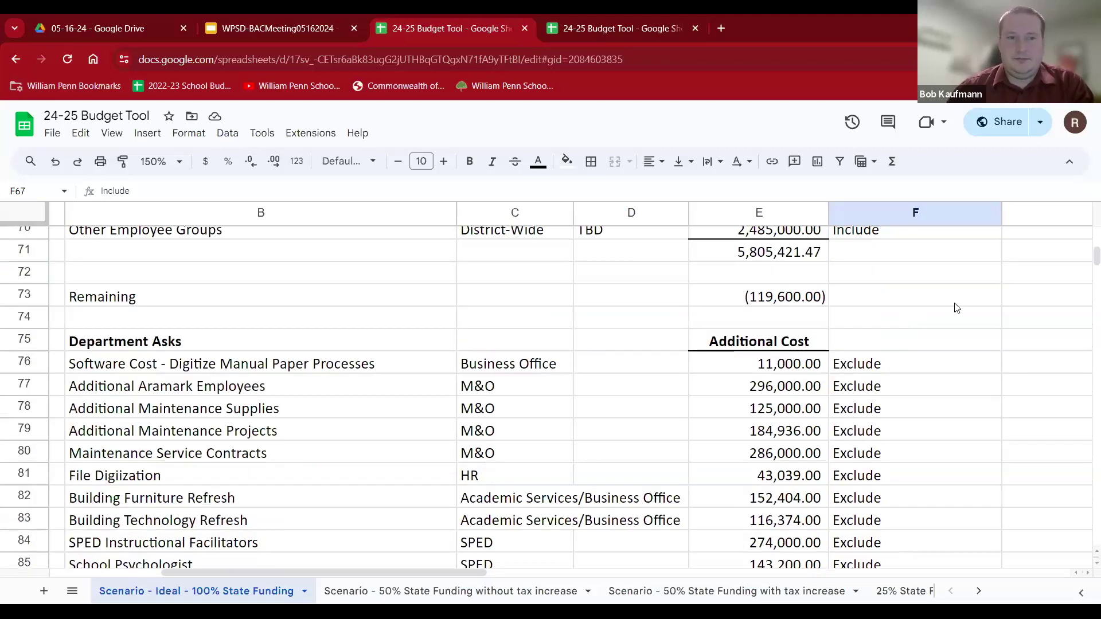
{"action": "scroll", "coordinate": [955, 308], "scroll_direction": "down", "scroll_amount": 2}
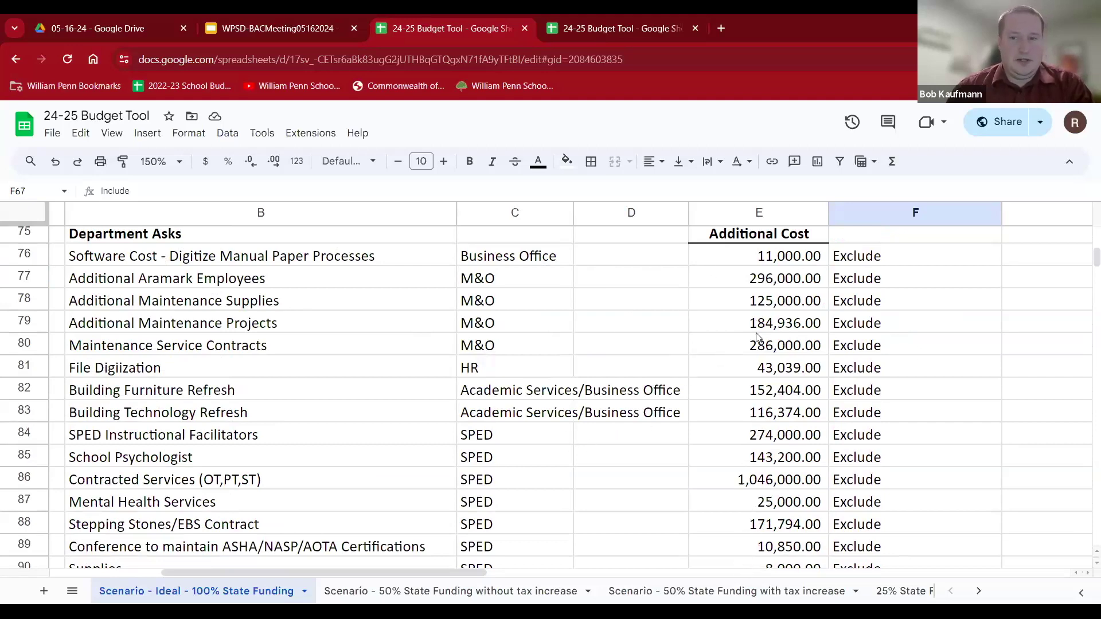
{"action": "scroll", "coordinate": [648, 335], "scroll_direction": "down", "scroll_amount": 4}
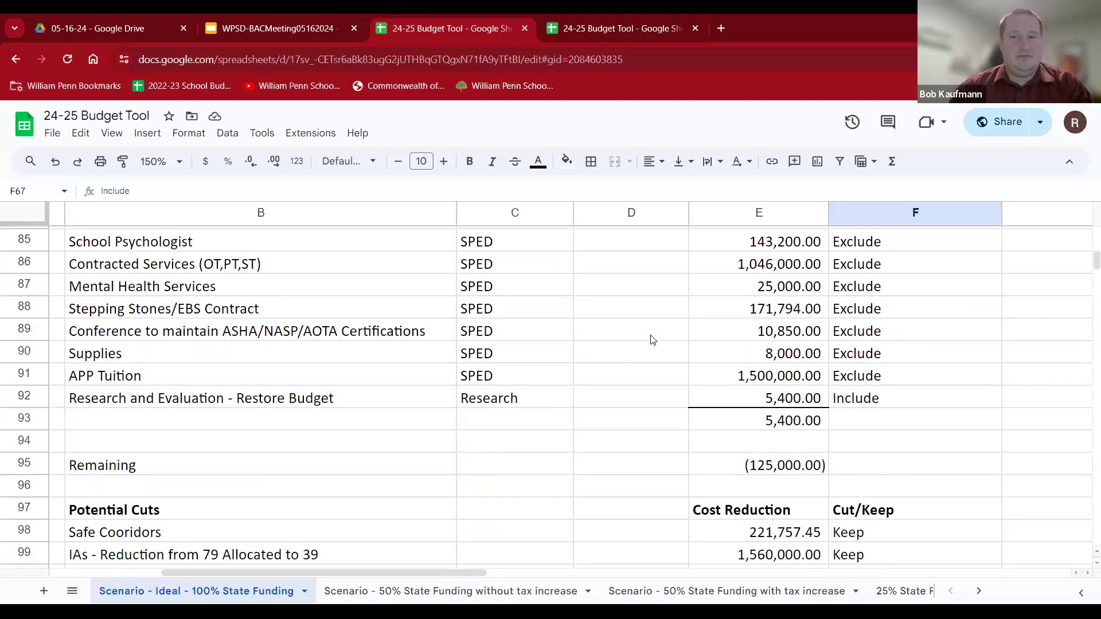
{"action": "scroll", "coordinate": [651, 340], "scroll_direction": "up", "scroll_amount": 4}
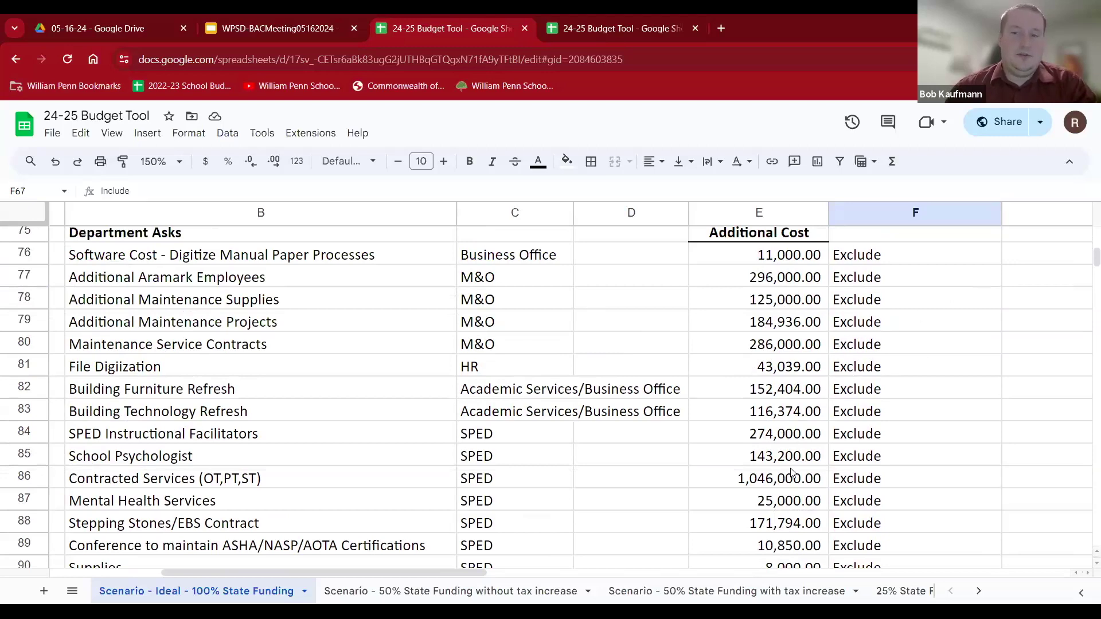
{"action": "scroll", "coordinate": [922, 375], "scroll_direction": "down", "scroll_amount": 6}
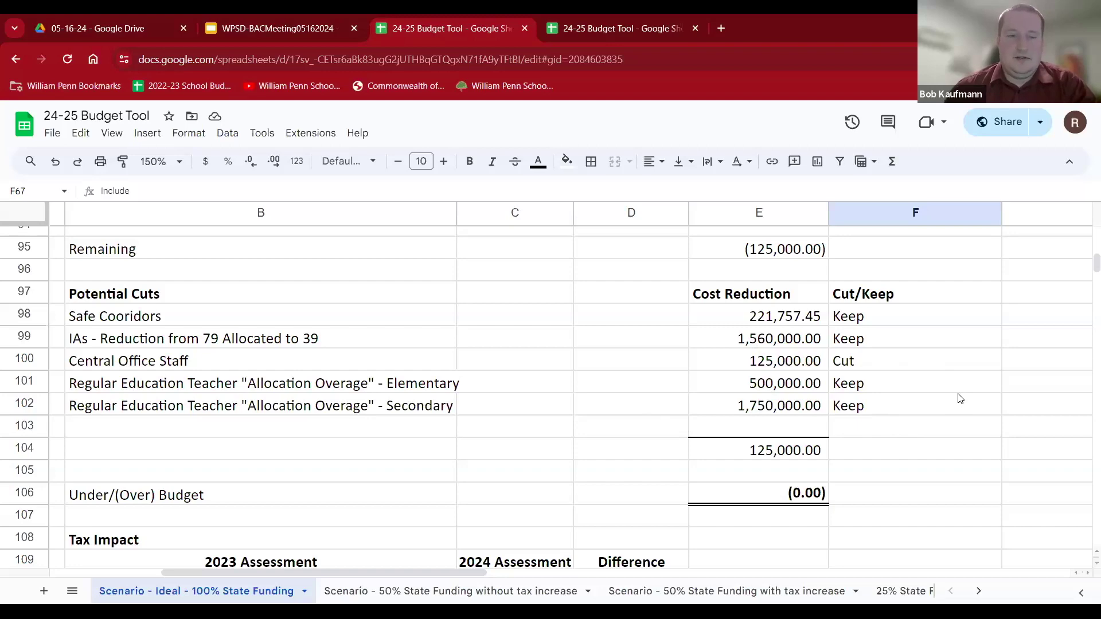
Examine the Tax Impact section, comparing the 2023 and 2024 assessments and the change in tax revenue.
{"action": "scroll", "coordinate": [940, 401], "scroll_direction": "down", "scroll_amount": 3}
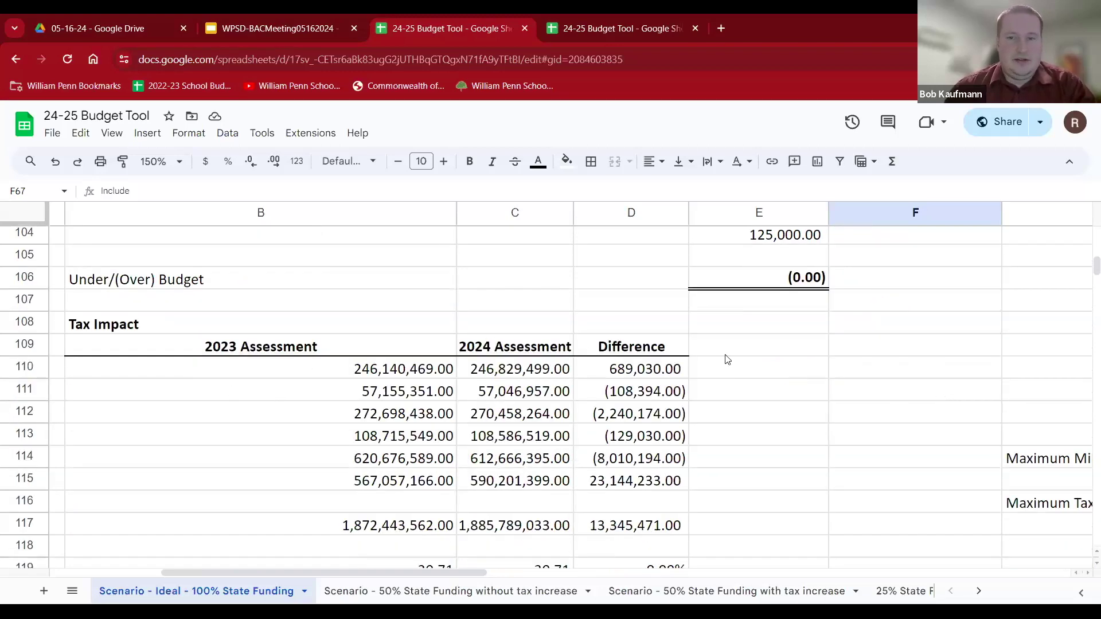
{"action": "scroll", "coordinate": [878, 358], "scroll_direction": "down", "scroll_amount": 2}
{"action": "scroll", "coordinate": [870, 356], "scroll_direction": "down", "scroll_amount": 5}
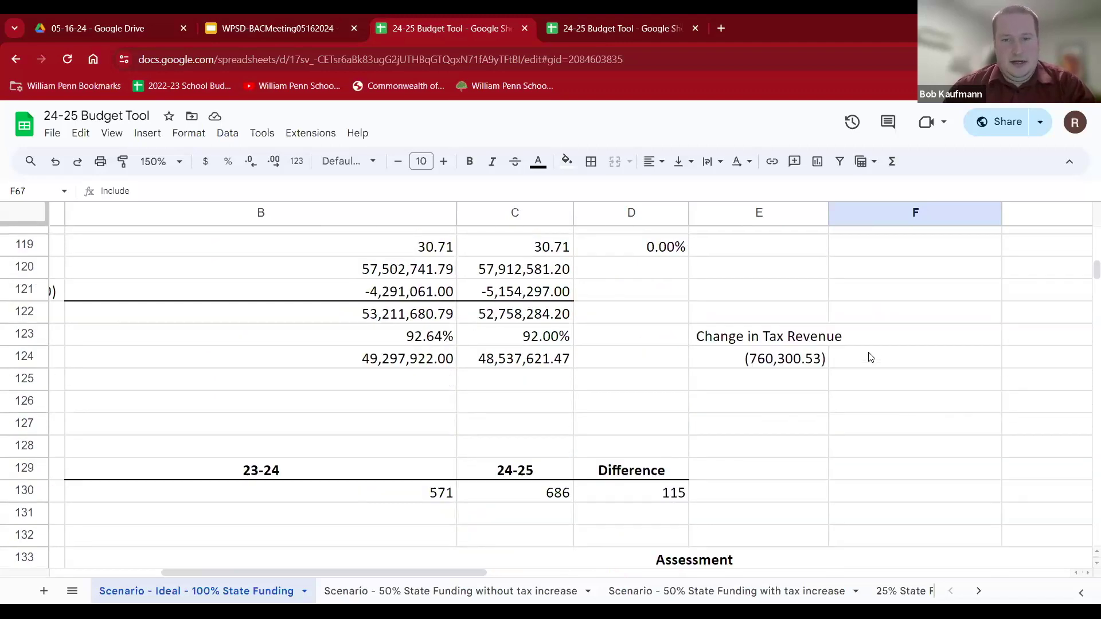
Examine the Actual Tax Impact table and check the homestead reduction for 23-24, 24-25 and their difference.
{"action": "scroll", "coordinate": [785, 346], "scroll_direction": "down", "scroll_amount": 2}
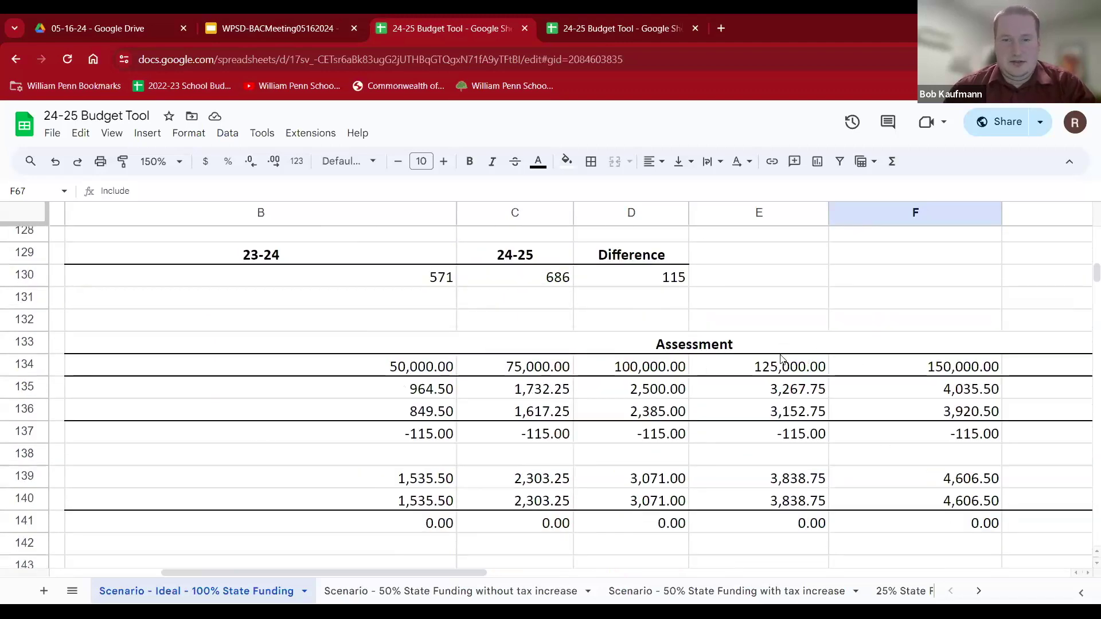
{"action": "left_click_drag", "start_coordinate": [461, 570], "coordinate": [351, 571]}
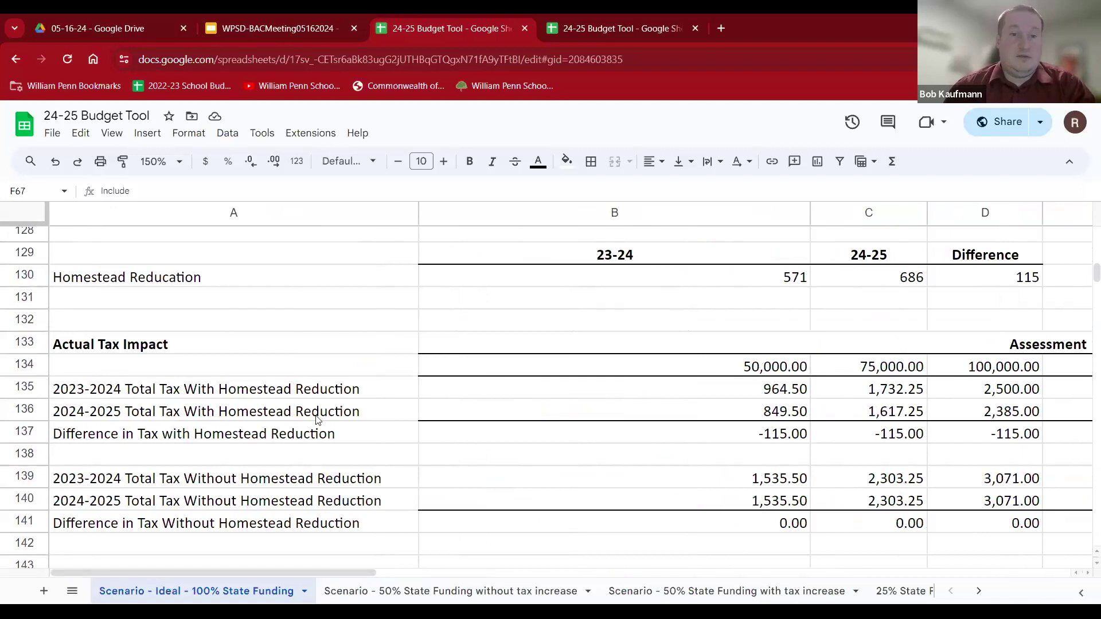
{"action": "left_click", "coordinate": [724, 281]}
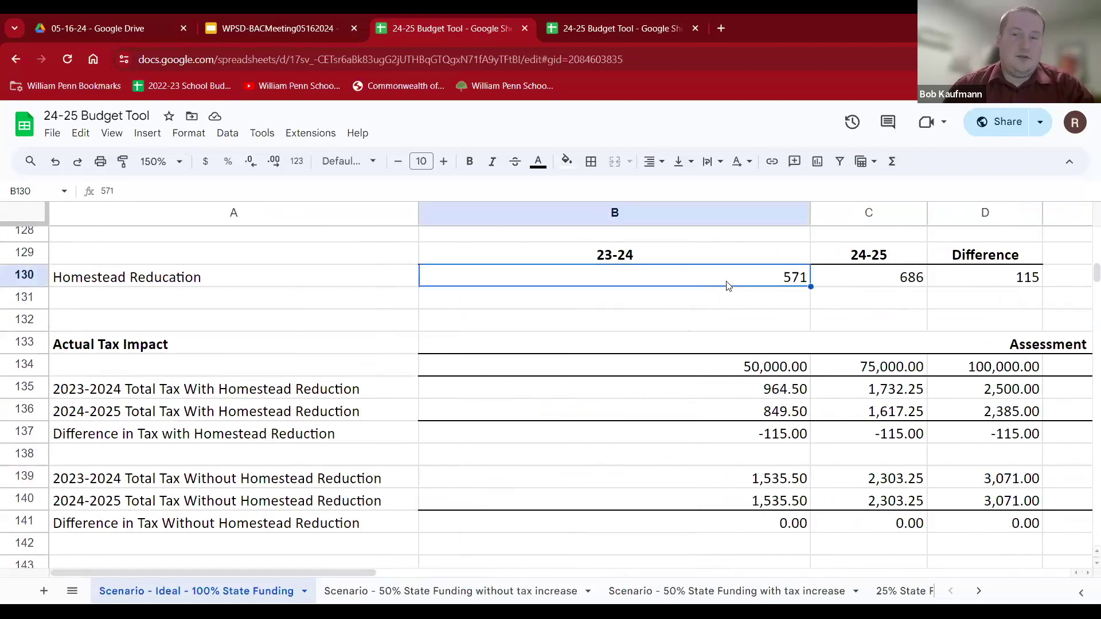
{"action": "left_click", "coordinate": [870, 281]}
{"action": "left_click", "coordinate": [971, 279]}
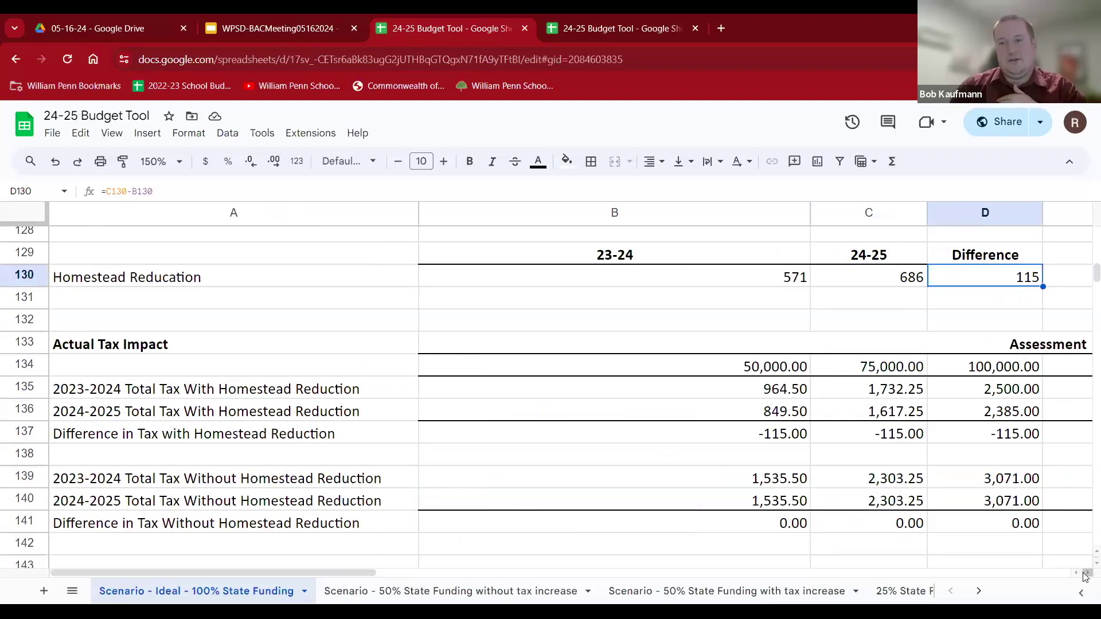
Examine the difference in tax with homestead reduction for assessments from 50,000 to 125,000 in the ideal scenario.
{"action": "scroll", "coordinate": [1084, 573], "scroll_direction": "right", "scroll_amount": 3}
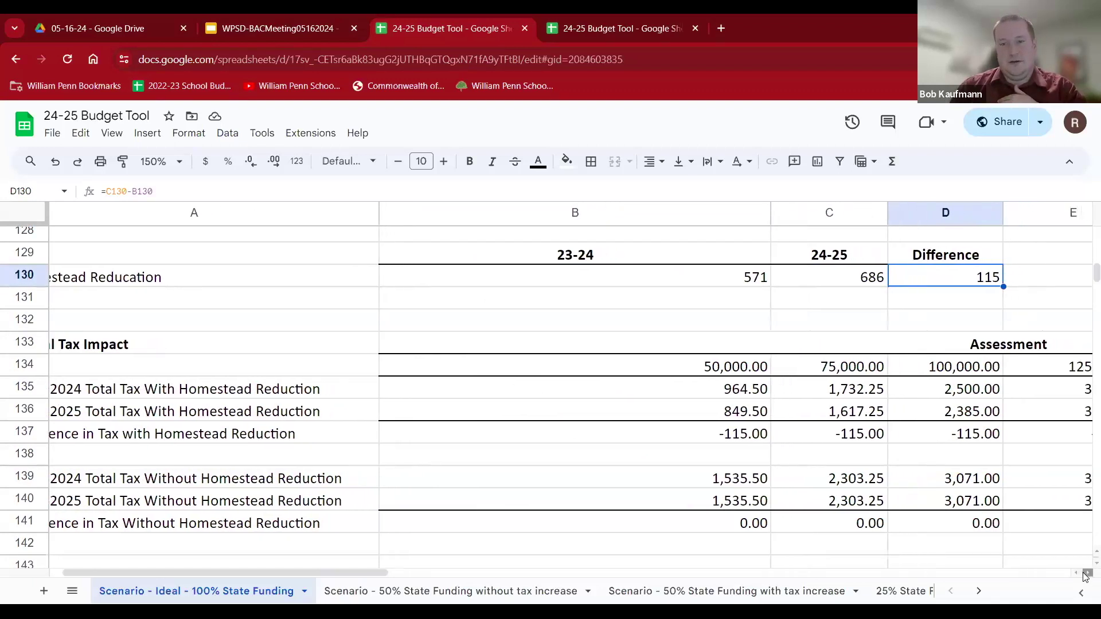
{"action": "left_click", "coordinate": [597, 365]}
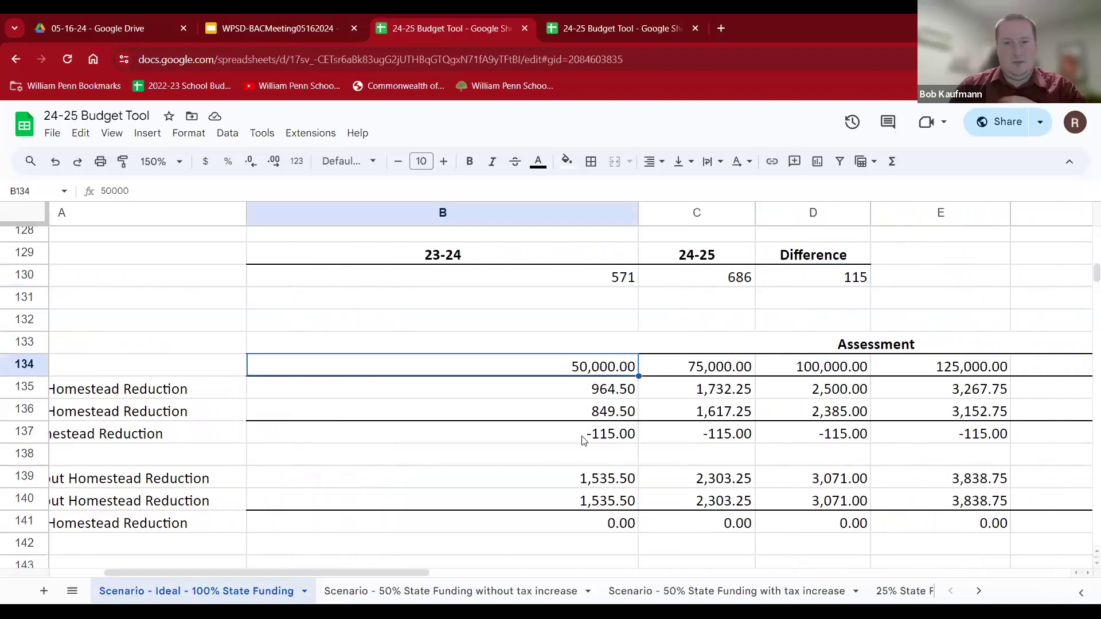
{"action": "left_click_drag", "start_coordinate": [581, 441], "coordinate": [953, 445]}
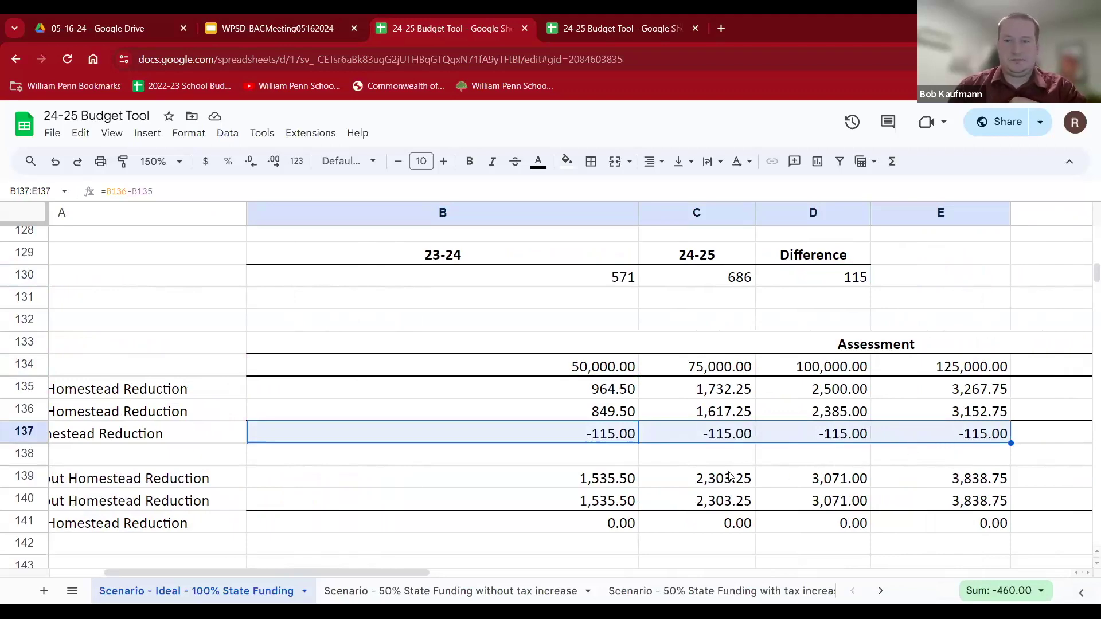
{"action": "scroll", "coordinate": [833, 487], "scroll_direction": "down", "scroll_amount": 2}
{"action": "scroll", "coordinate": [834, 492], "scroll_direction": "up", "scroll_amount": 2}
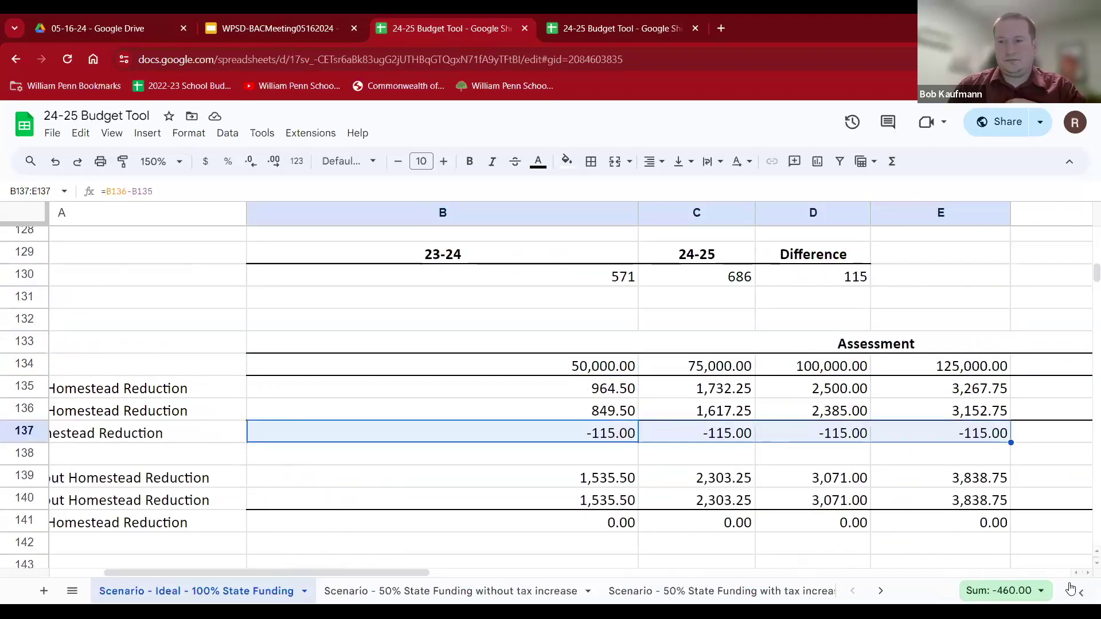
Open the 50% State Funding without tax increase scenario and check the highlighted Basic Instructional Subsidy revenue.
{"action": "scroll", "coordinate": [483, 516], "scroll_direction": "up", "scroll_amount": 15}
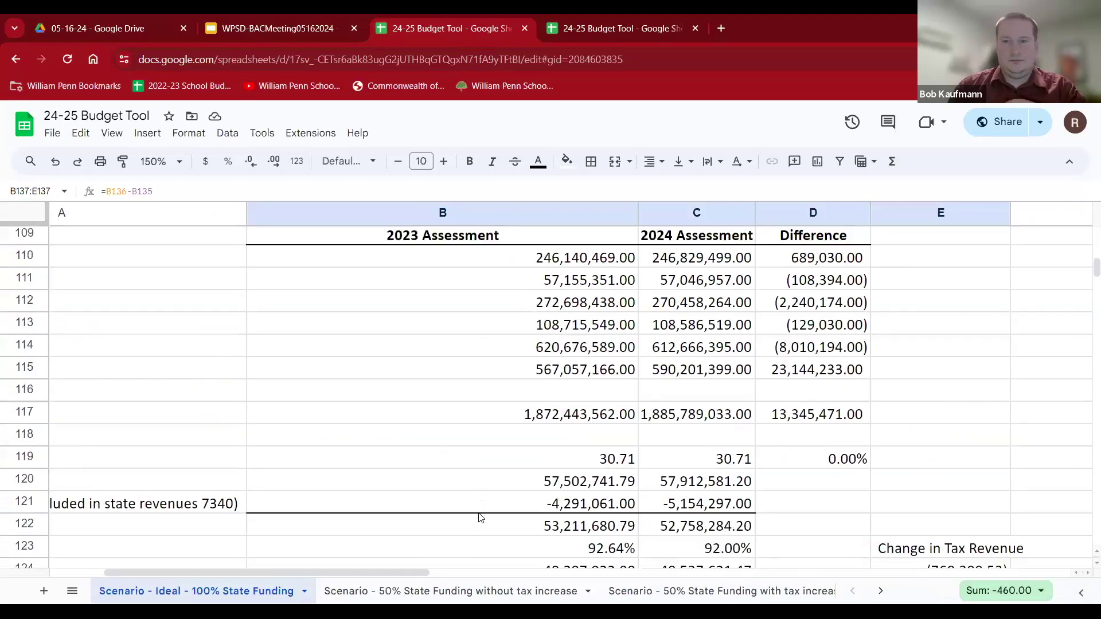
{"action": "scroll", "coordinate": [485, 509], "scroll_direction": "up", "scroll_amount": 20}
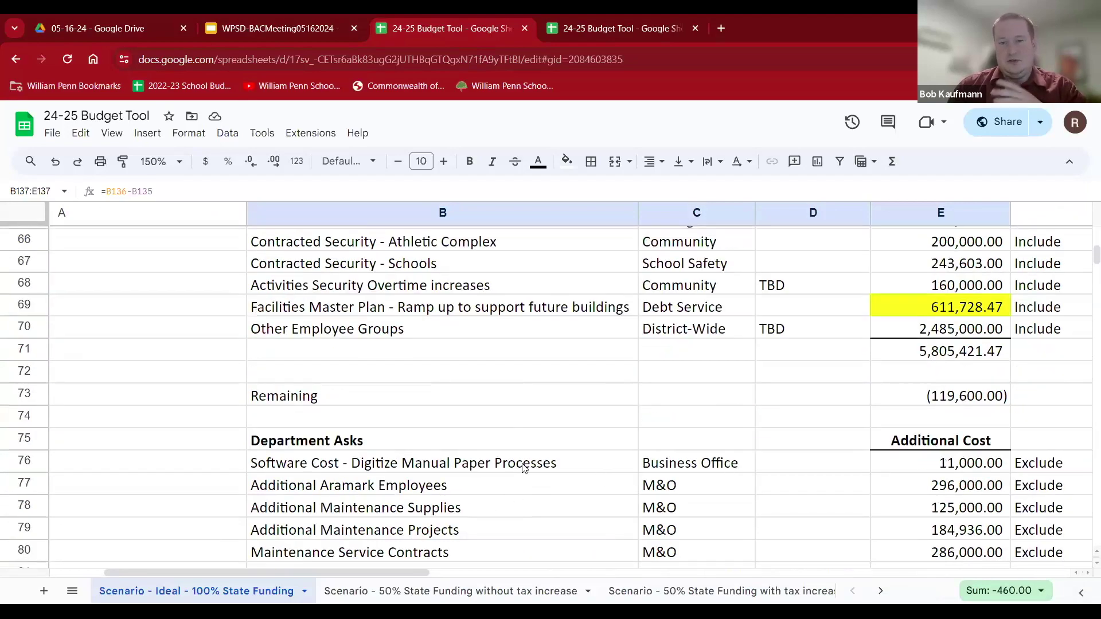
{"action": "scroll", "coordinate": [402, 484], "scroll_direction": "up", "scroll_amount": 5}
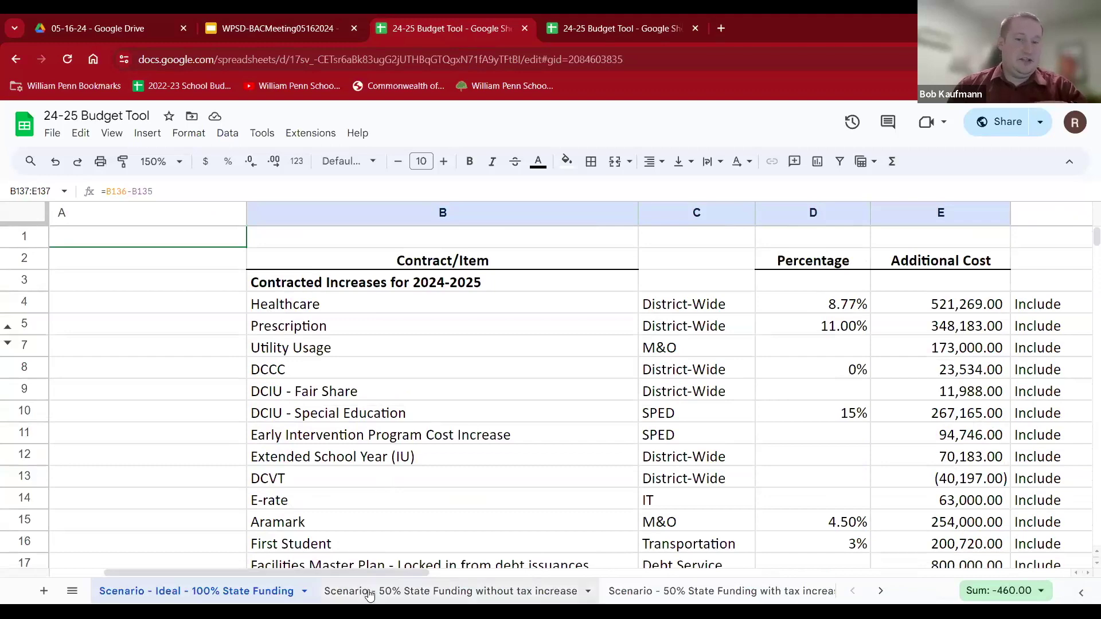
{"action": "left_click", "coordinate": [481, 592]}
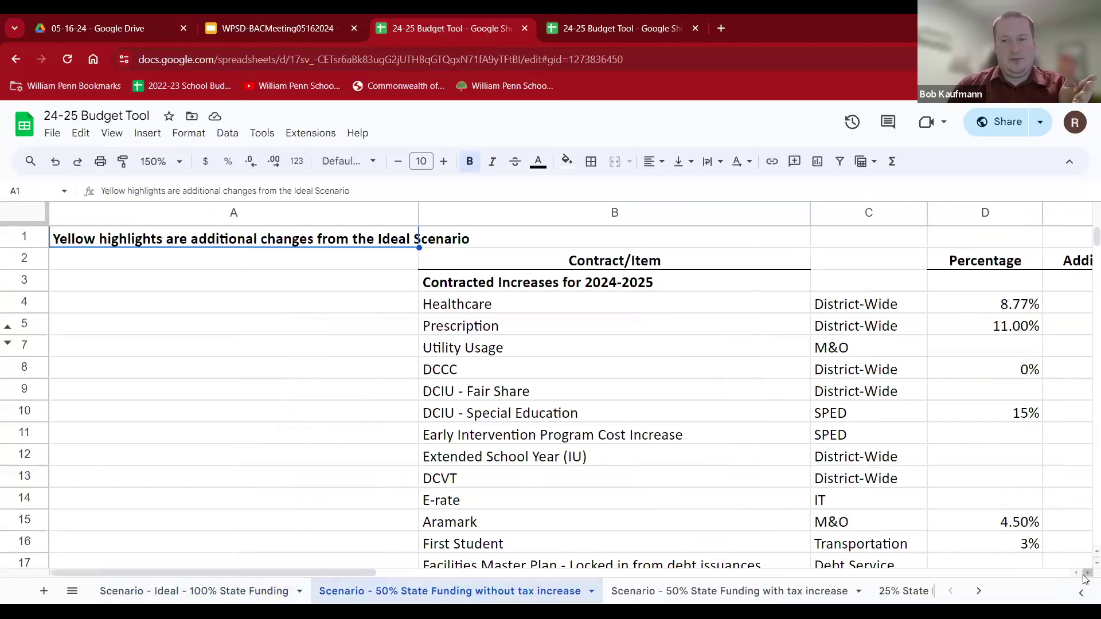
{"action": "scroll", "coordinate": [995, 519], "scroll_direction": "right", "scroll_amount": 5}
{"action": "scroll", "coordinate": [992, 510], "scroll_direction": "down", "scroll_amount": 10}
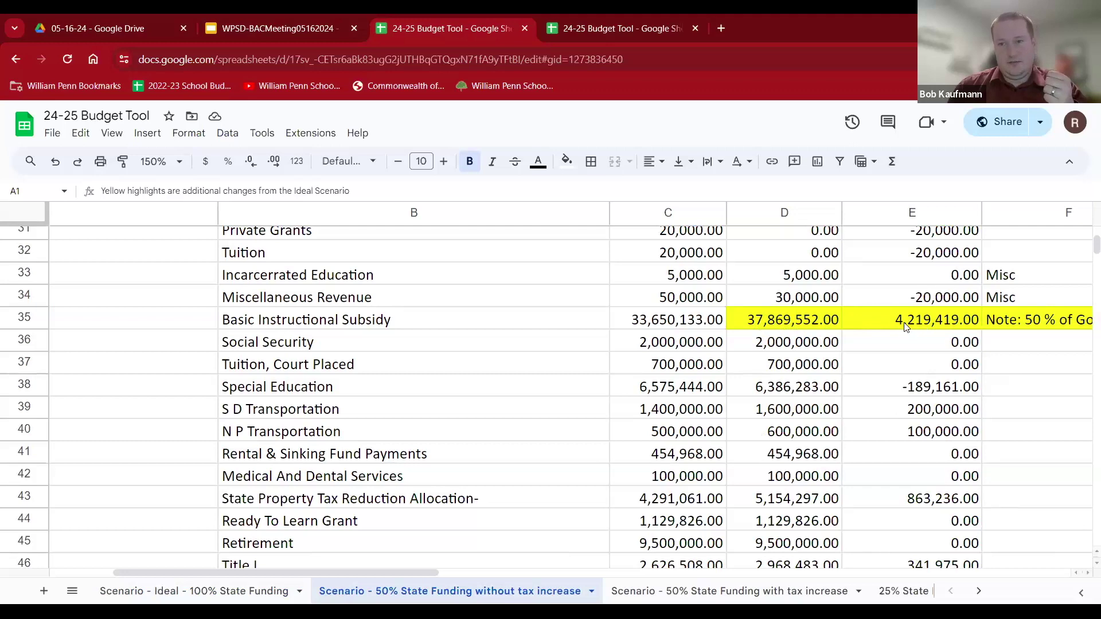
Review the highlighted exclusions among the Necessary but Not Contracted items, checking the Facilities Master Plan ramp-up cost.
{"action": "scroll", "coordinate": [1022, 408], "scroll_direction": "down", "scroll_amount": 8}
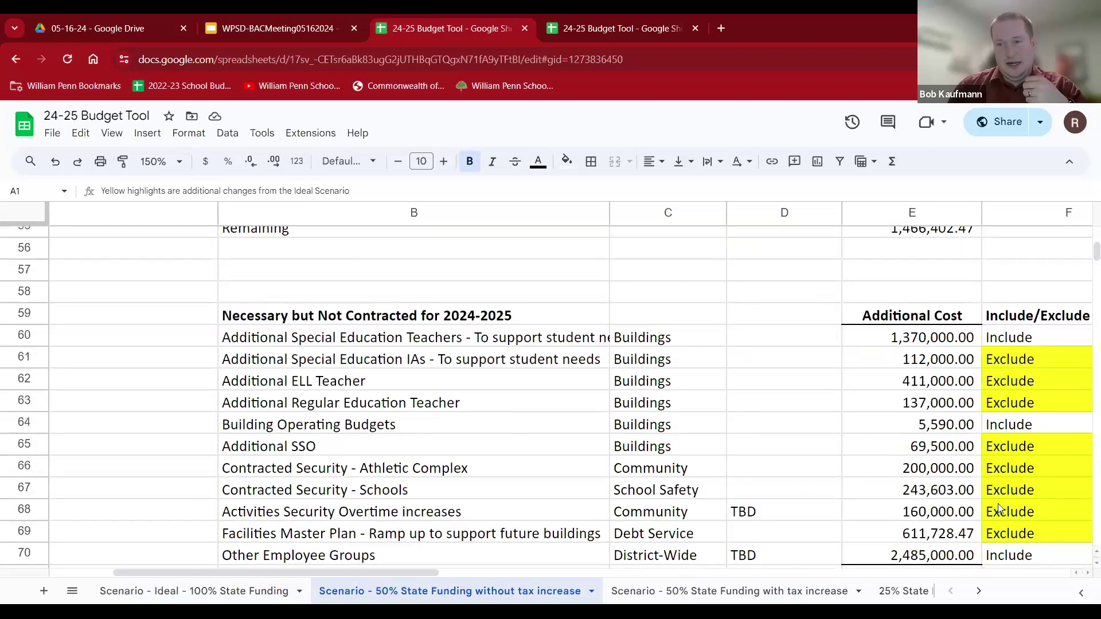
{"action": "scroll", "coordinate": [998, 507], "scroll_direction": "down", "scroll_amount": 4}
{"action": "scroll", "coordinate": [984, 307], "scroll_direction": "up", "scroll_amount": 4}
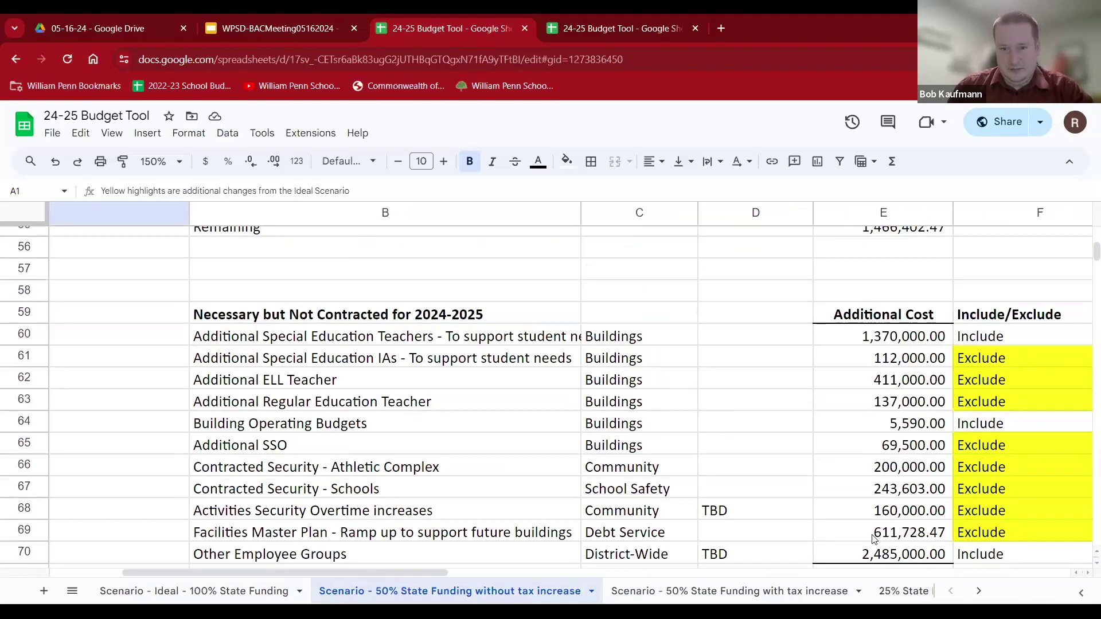
{"action": "scroll", "coordinate": [919, 437], "scroll_direction": "down", "scroll_amount": 2}
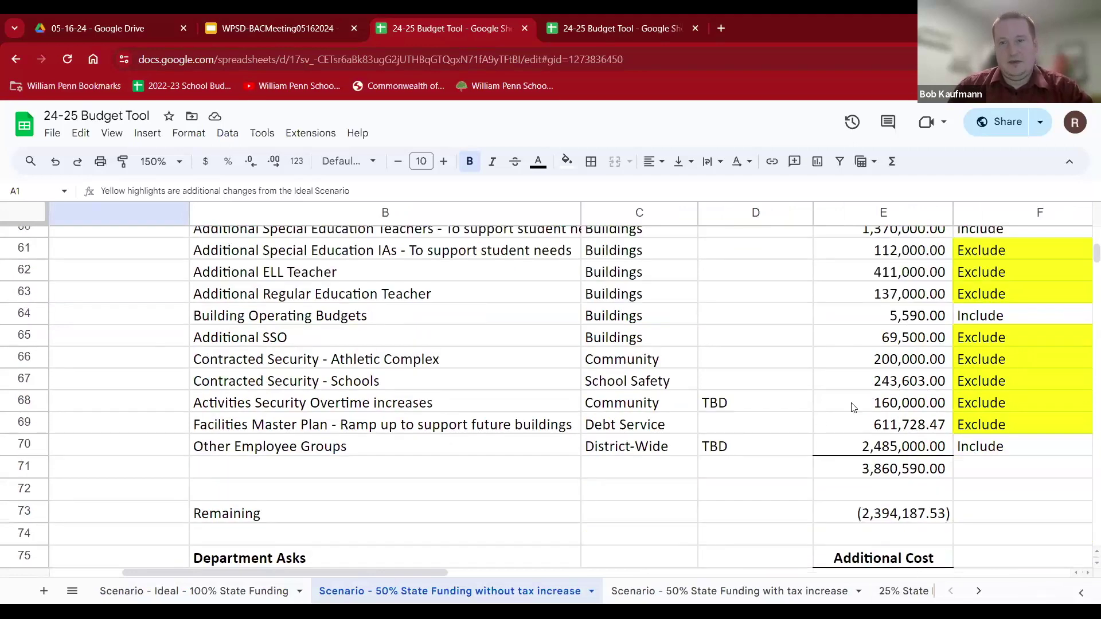
{"action": "left_click", "coordinate": [892, 431]}
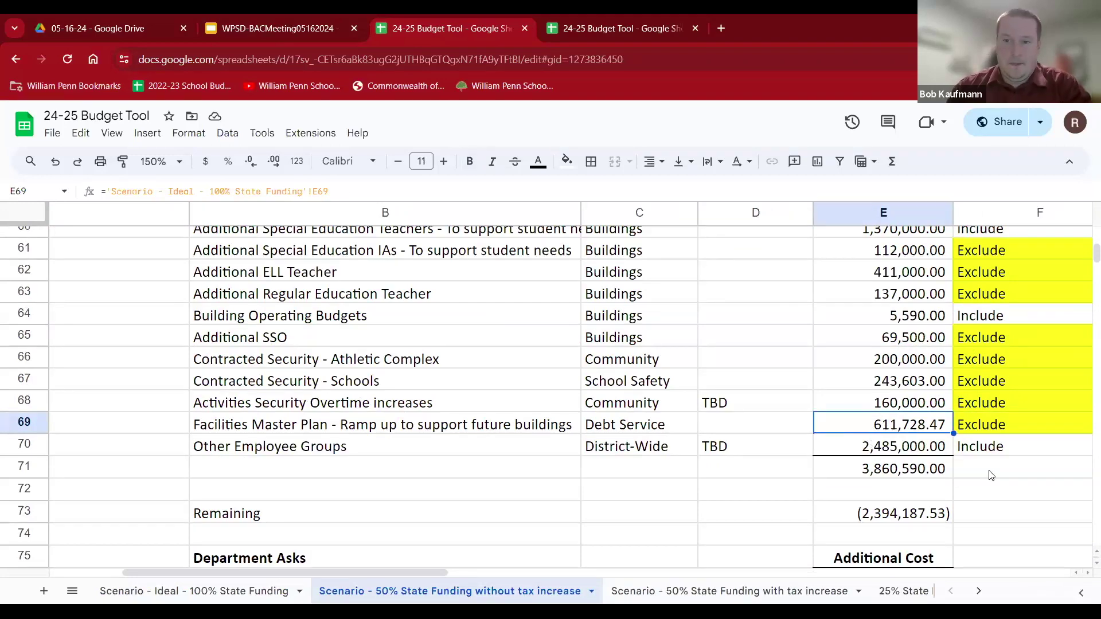
Review the Potential Cuts in the scenario without tax increase, checking the elementary Regular Education Teacher "Allocation Overage" reduction.
{"action": "scroll", "coordinate": [988, 472], "scroll_direction": "down", "scroll_amount": 6}
{"action": "scroll", "coordinate": [986, 459], "scroll_direction": "down", "scroll_amount": 5}
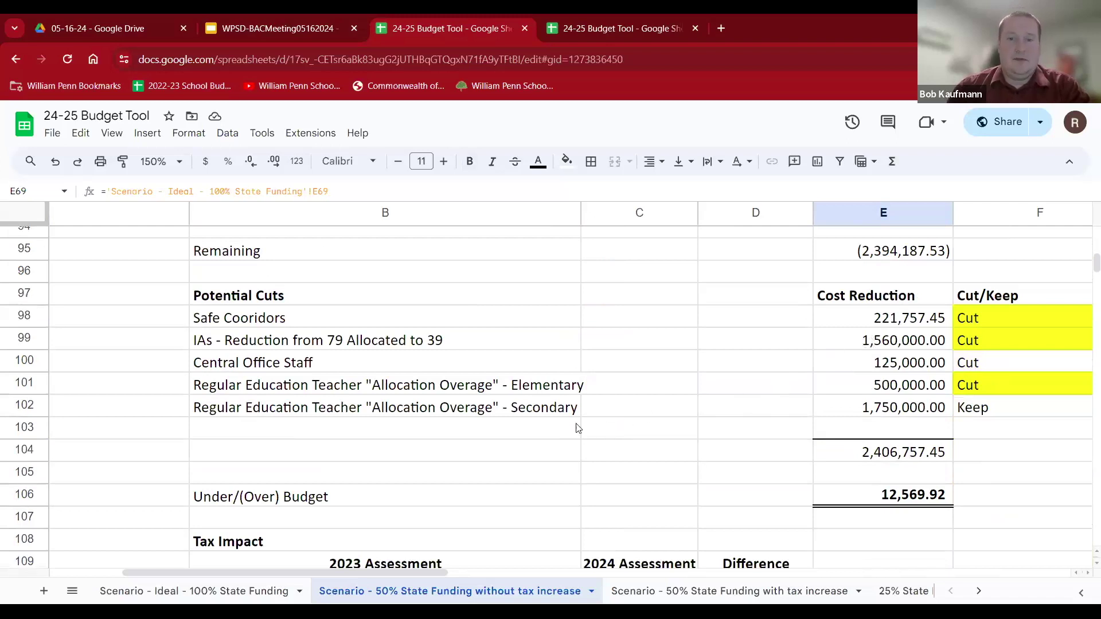
{"action": "left_click", "coordinate": [881, 389]}
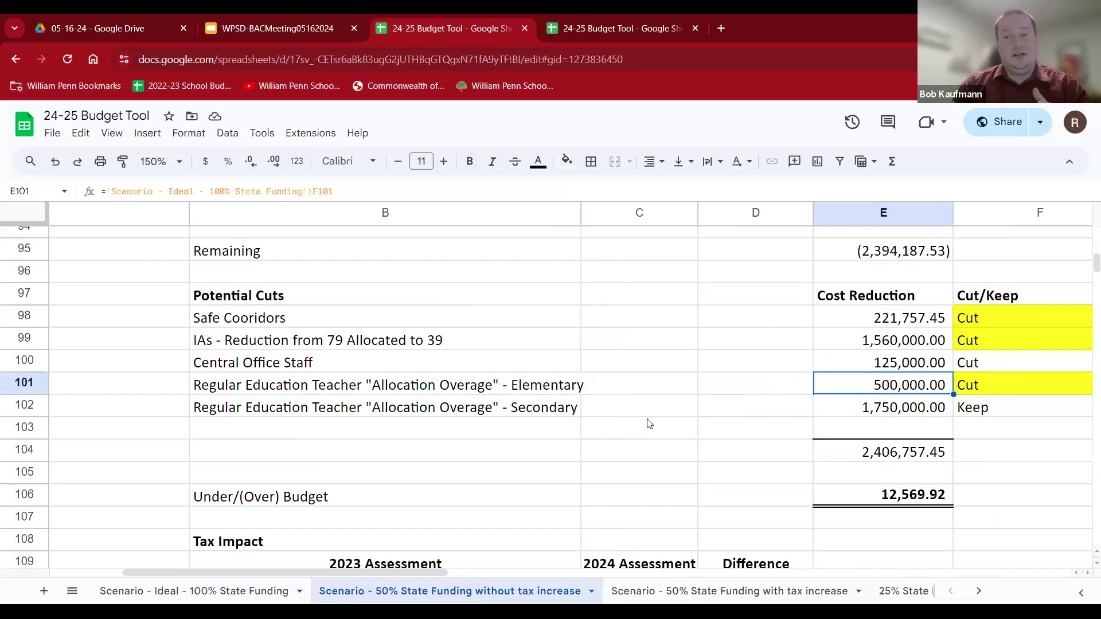
Open the 50% State Funding with tax increase scenario and review its contracted increases and proposed revenue.
{"action": "left_click", "coordinate": [662, 588]}
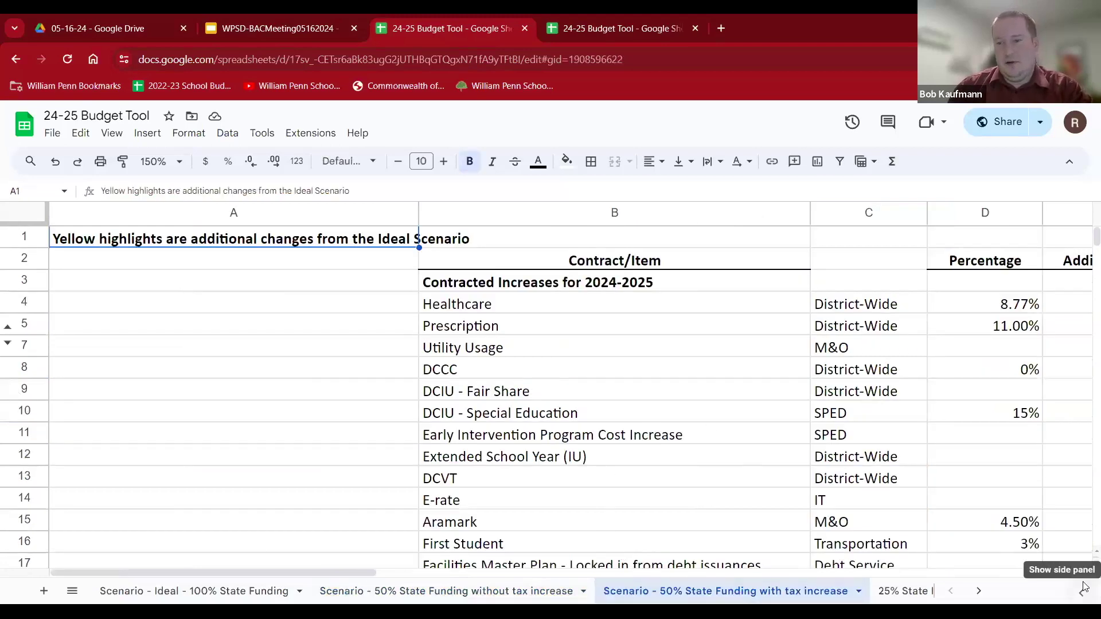
{"action": "left_click", "coordinate": [1084, 575]}
{"action": "scroll", "coordinate": [936, 471], "scroll_direction": "right", "scroll_amount": 10}
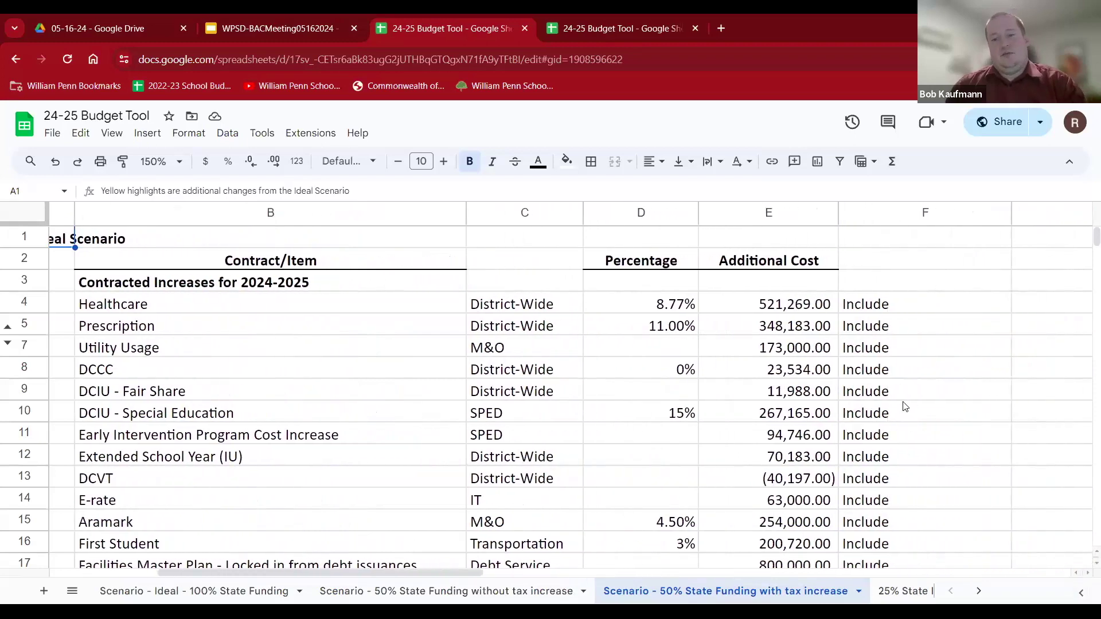
{"action": "scroll", "coordinate": [908, 402], "scroll_direction": "down", "scroll_amount": 4}
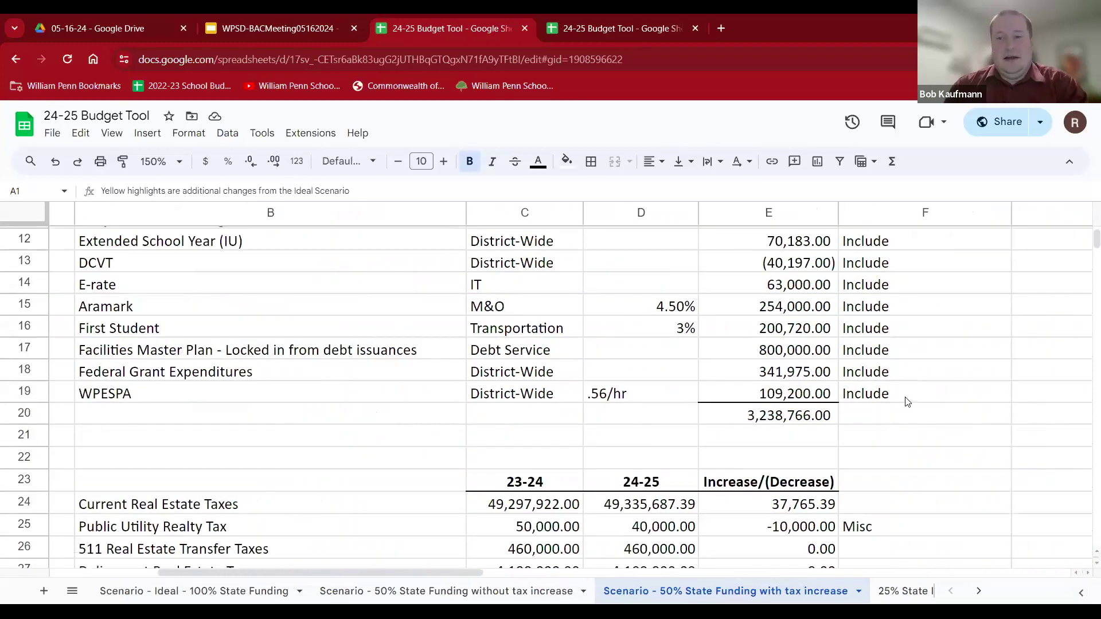
{"action": "scroll", "coordinate": [908, 402], "scroll_direction": "down", "scroll_amount": 7}
{"action": "scroll", "coordinate": [824, 396], "scroll_direction": "down", "scroll_amount": 5}
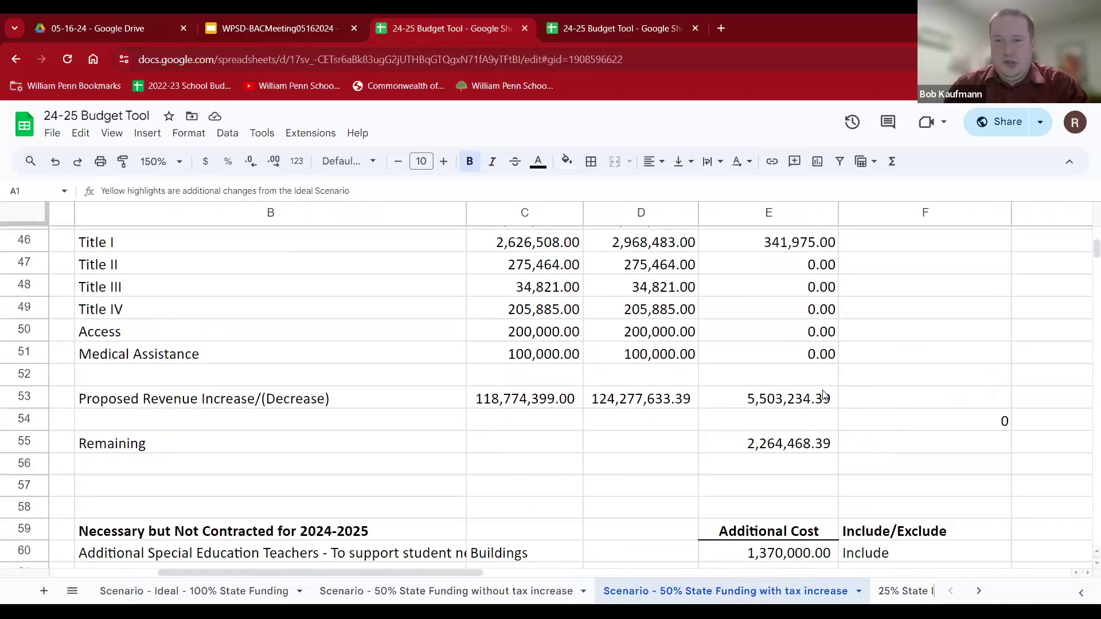
Review the Include/Exclude entries of the Necessary but Not Contracted items and the Cut/Keep entries of the Potential Cuts.
{"action": "scroll", "coordinate": [824, 396], "scroll_direction": "down", "scroll_amount": 5}
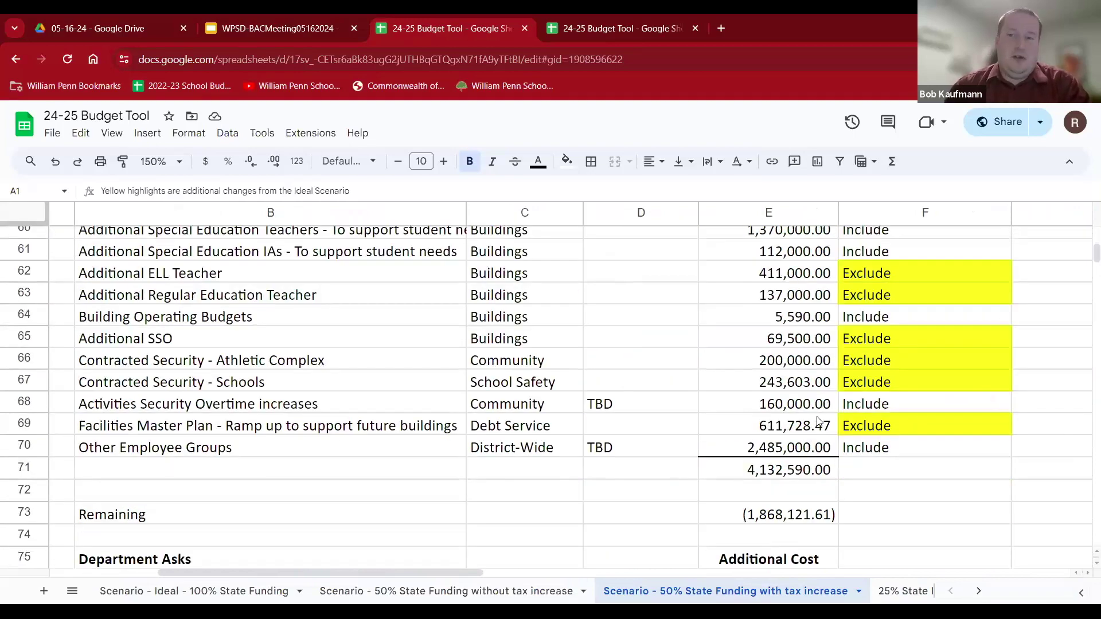
{"action": "scroll", "coordinate": [843, 396], "scroll_direction": "down", "scroll_amount": 8}
{"action": "scroll", "coordinate": [843, 397], "scroll_direction": "down", "scroll_amount": 3}
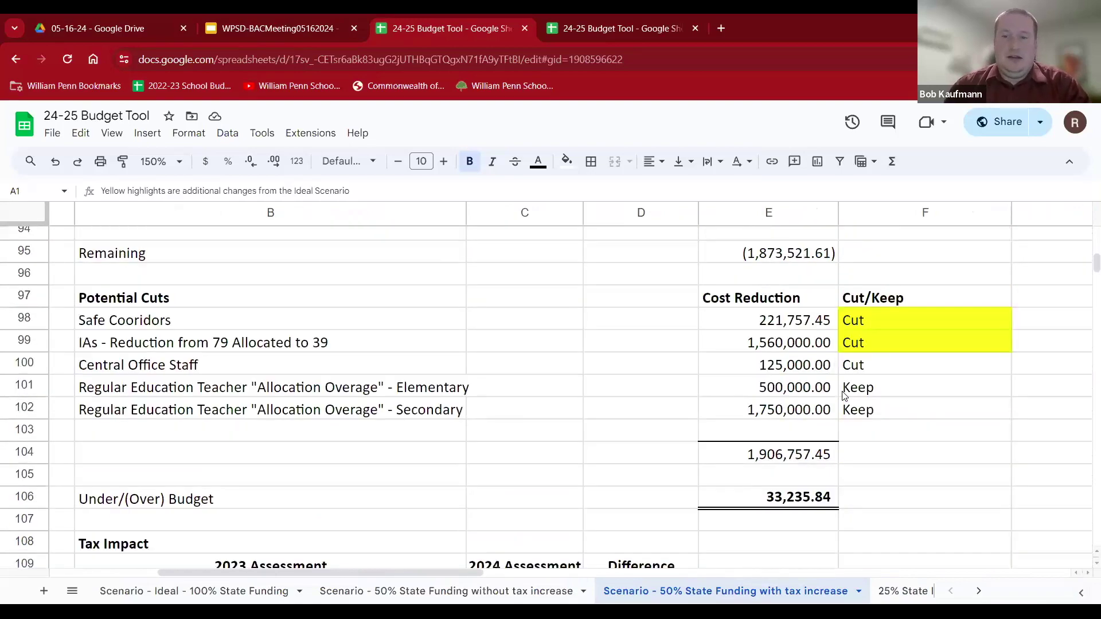
Check the Under/(Over) Budget figure and the percentage change in cell D119 of the Tax Impact section.
{"action": "scroll", "coordinate": [844, 396], "scroll_direction": "down", "scroll_amount": 2}
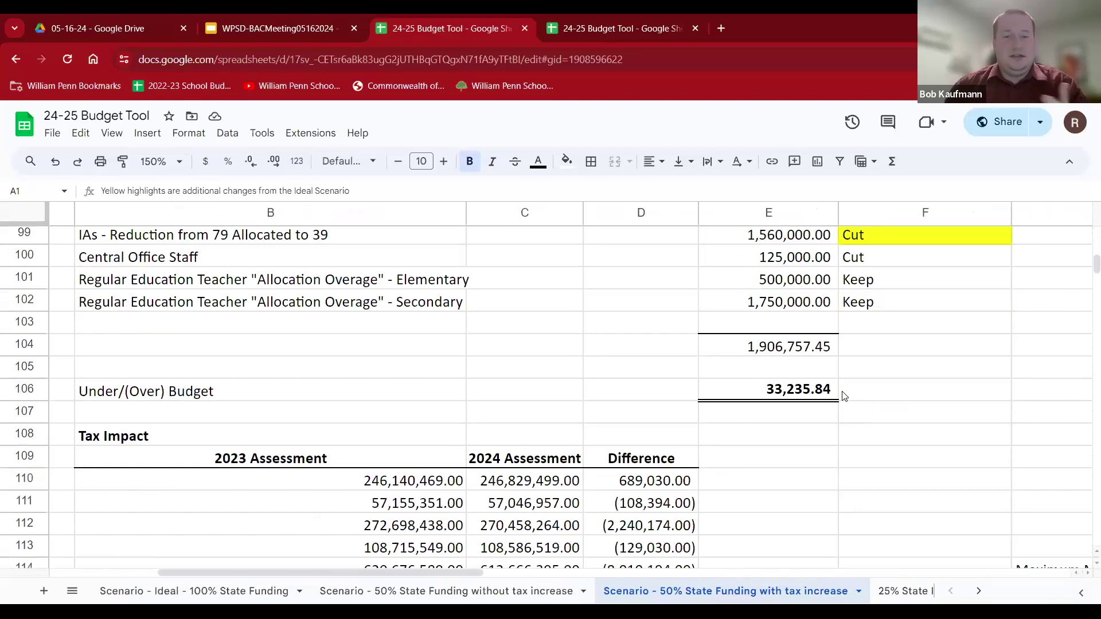
{"action": "scroll", "coordinate": [844, 396], "scroll_direction": "down", "scroll_amount": 7}
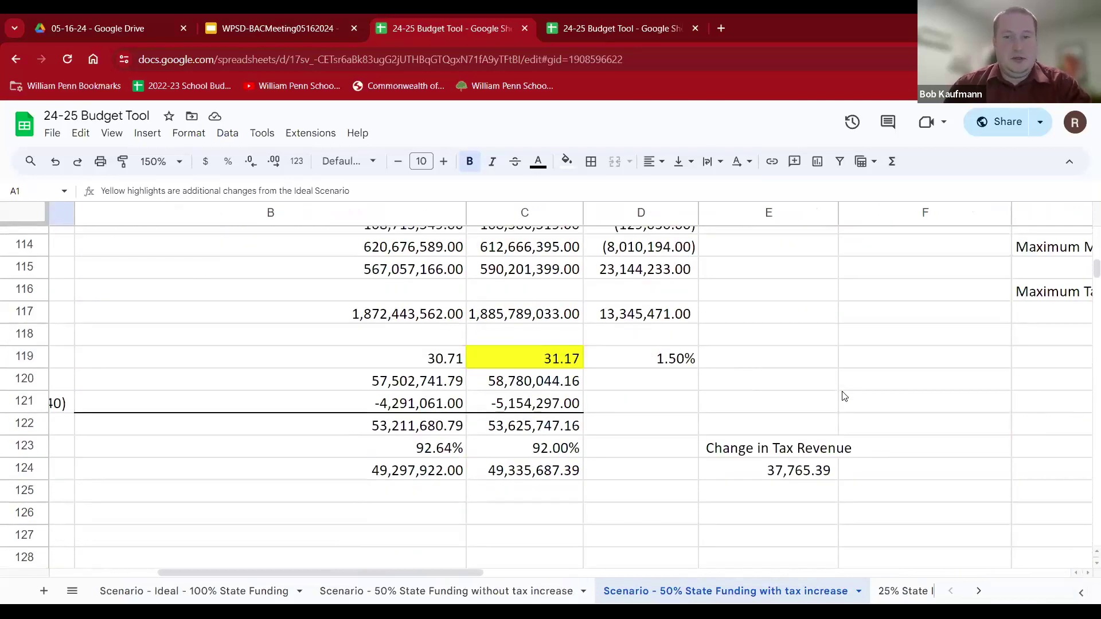
{"action": "scroll", "coordinate": [845, 396], "scroll_direction": "up", "scroll_amount": 2}
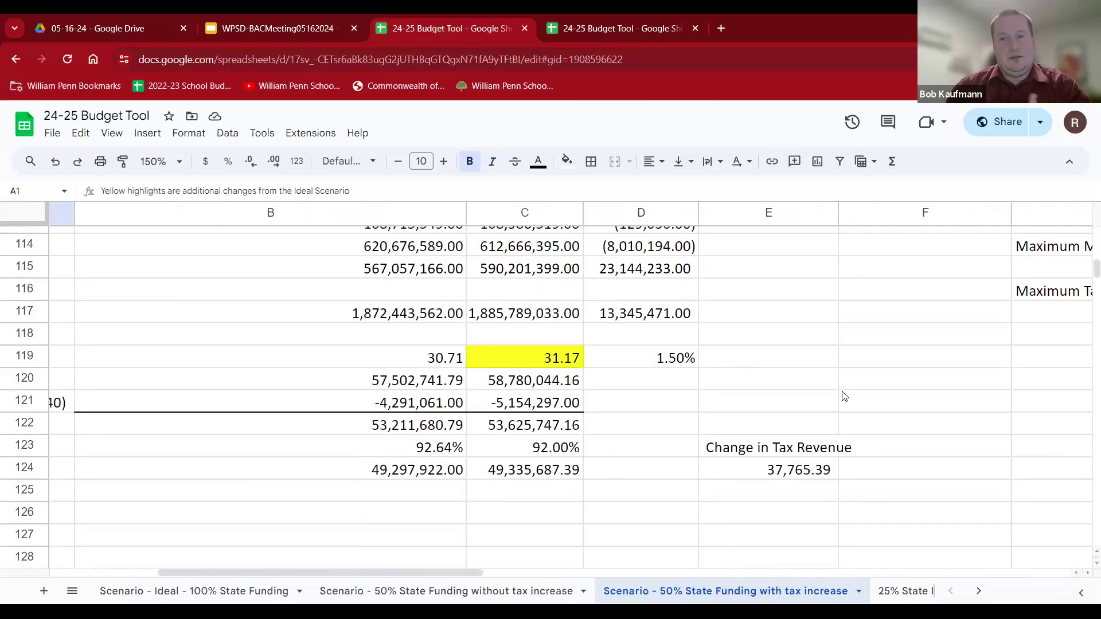
{"action": "left_click", "coordinate": [644, 363]}
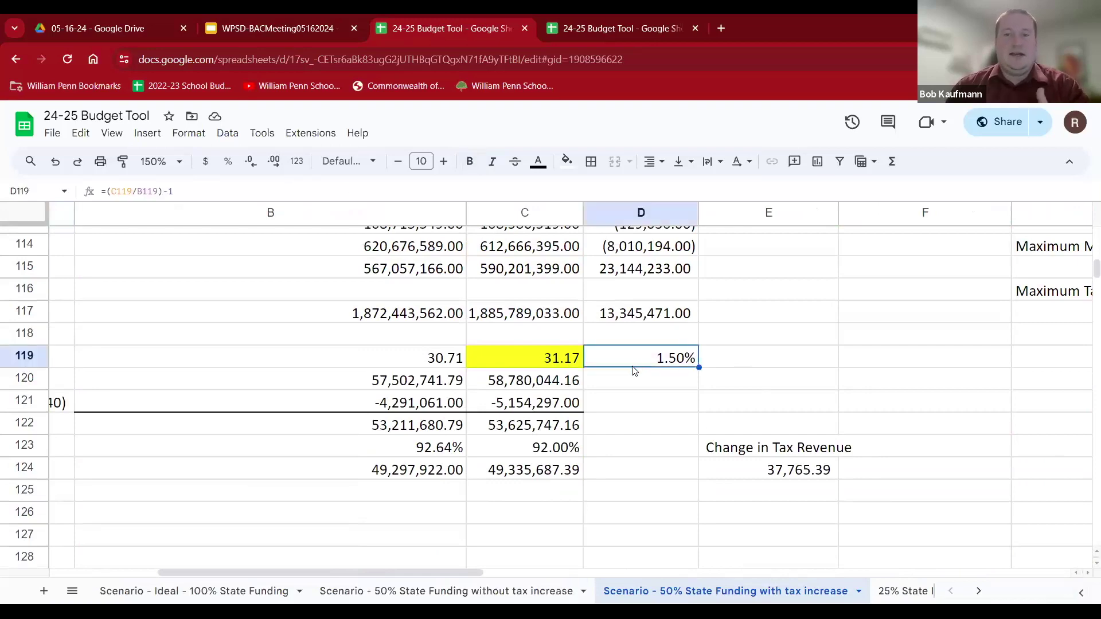
Recheck the Additional Special Education IAs cost among the Necessary but Not Contracted items, plus the Potential Cuts list.
{"action": "scroll", "coordinate": [785, 380], "scroll_direction": "up", "scroll_amount": 15}
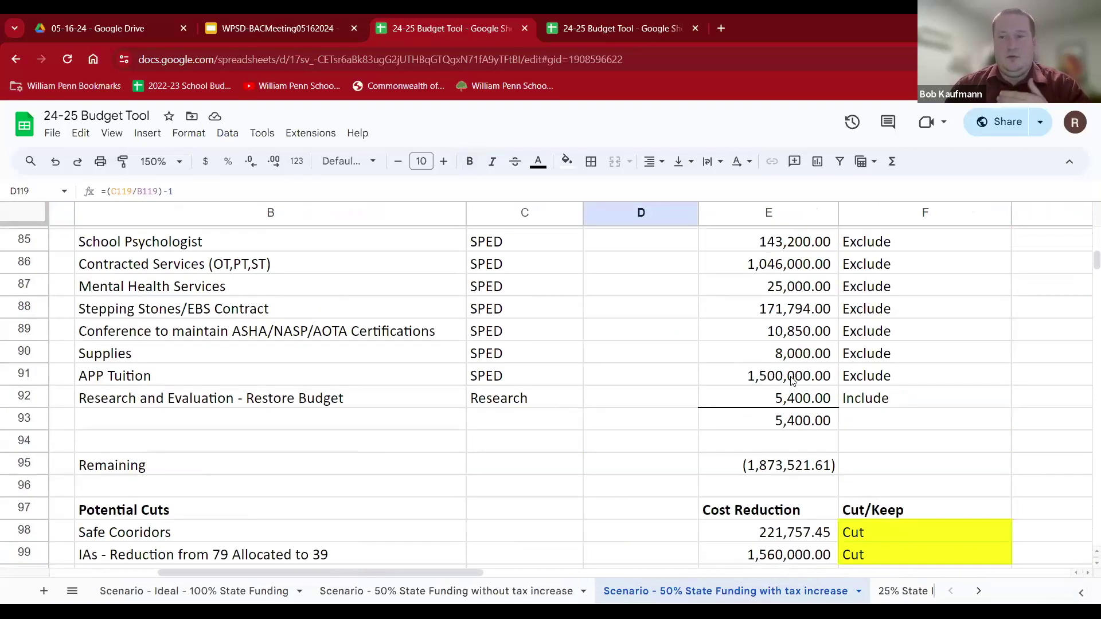
{"action": "scroll", "coordinate": [792, 381], "scroll_direction": "up", "scroll_amount": 4}
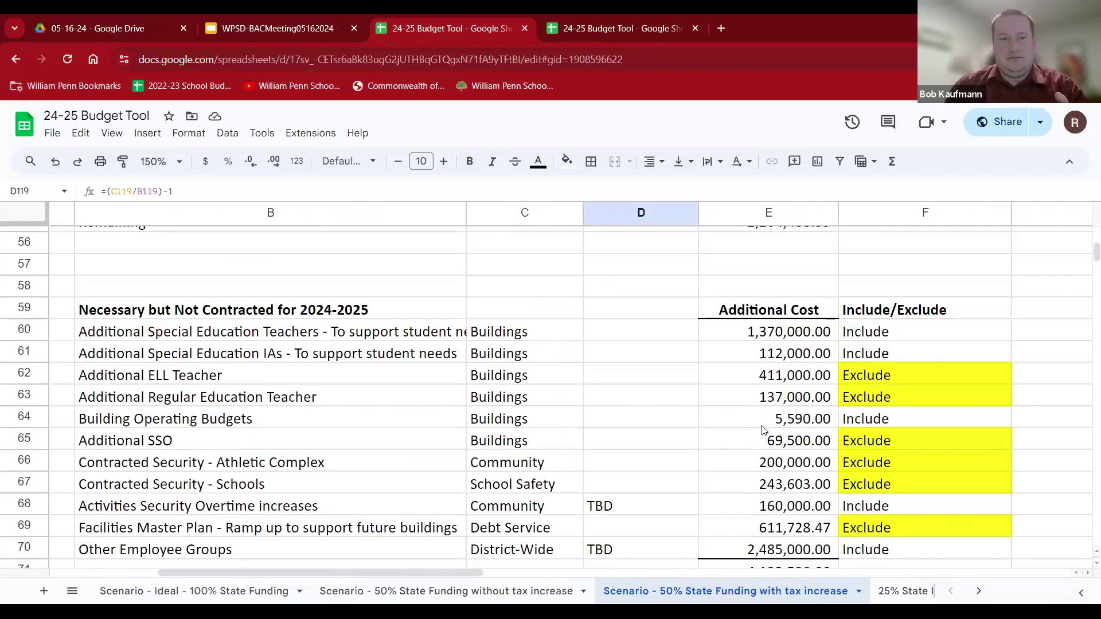
{"action": "left_click", "coordinate": [774, 360]}
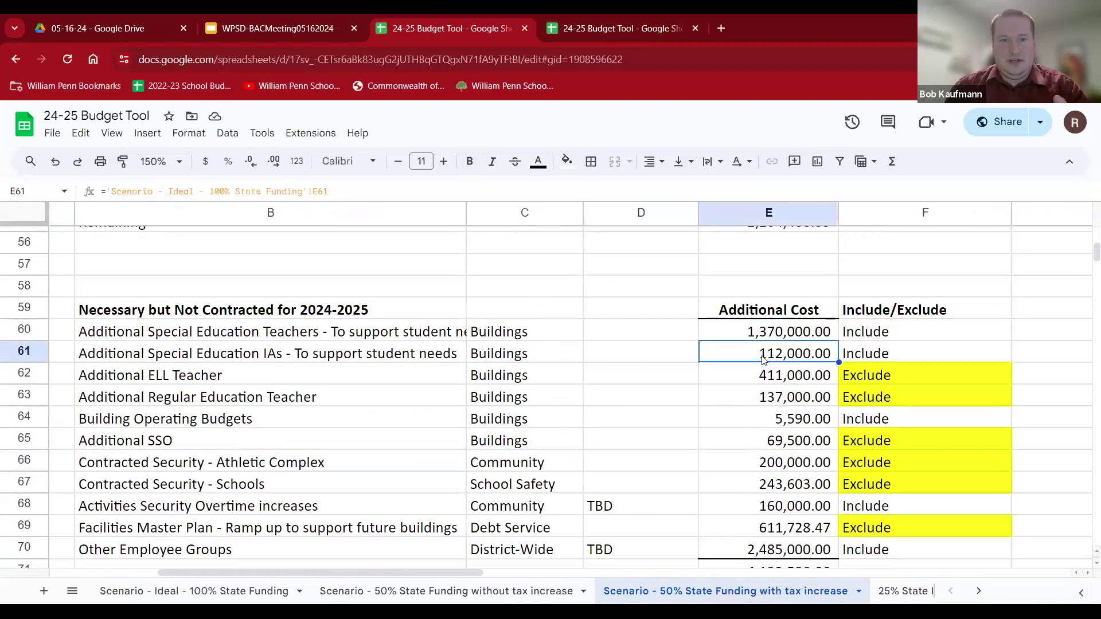
{"action": "scroll", "coordinate": [760, 364], "scroll_direction": "down", "scroll_amount": 8}
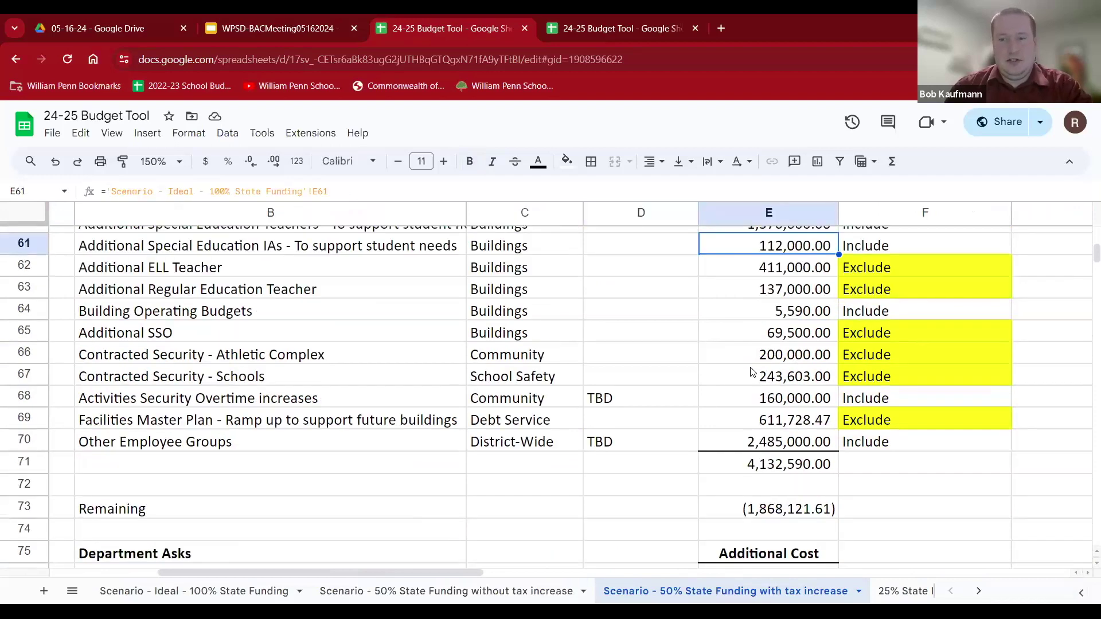
{"action": "scroll", "coordinate": [753, 371], "scroll_direction": "down", "scroll_amount": 5}
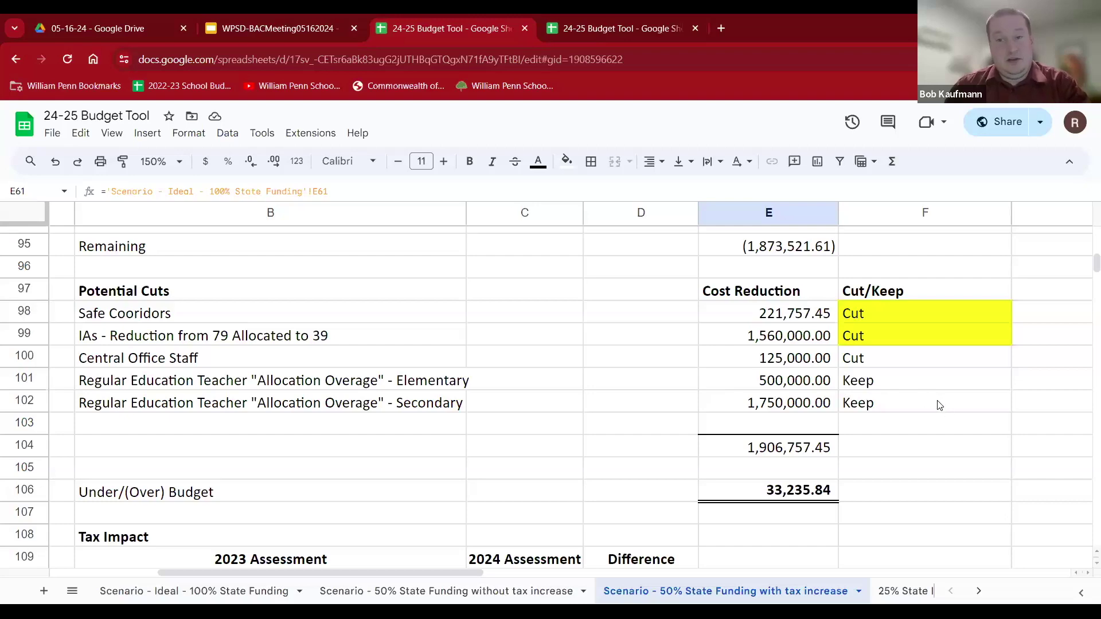
Examine the tax differences by assessment with the tax increase, checking the 50,000 assessment without homestead reduction.
{"action": "scroll", "coordinate": [943, 401], "scroll_direction": "down", "scroll_amount": 2}
{"action": "scroll", "coordinate": [943, 402], "scroll_direction": "down", "scroll_amount": 7}
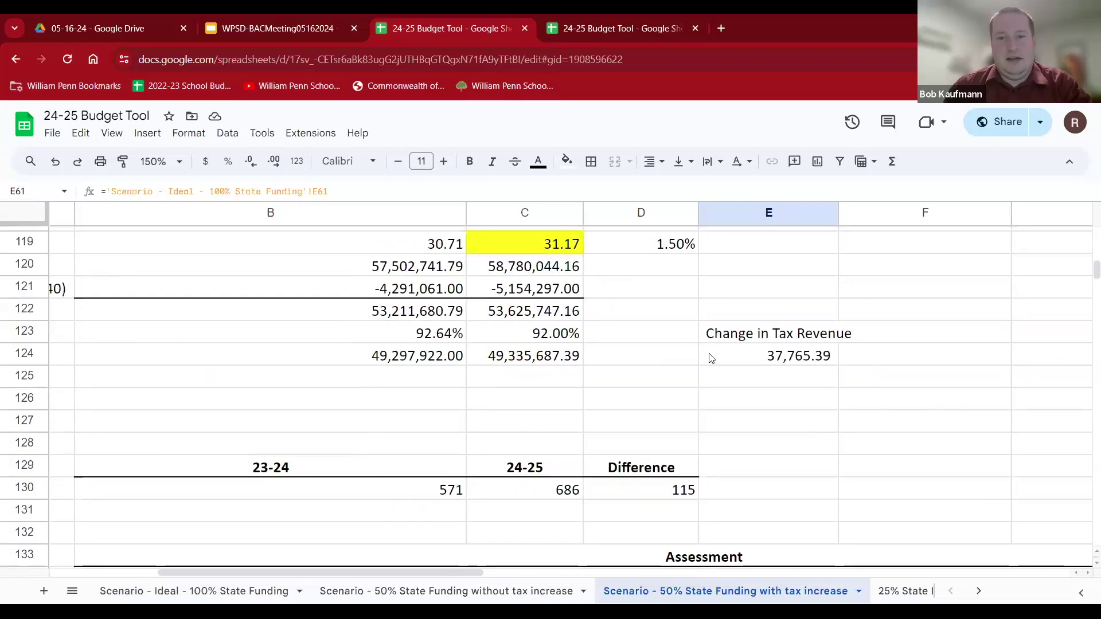
{"action": "scroll", "coordinate": [608, 350], "scroll_direction": "down", "scroll_amount": 5}
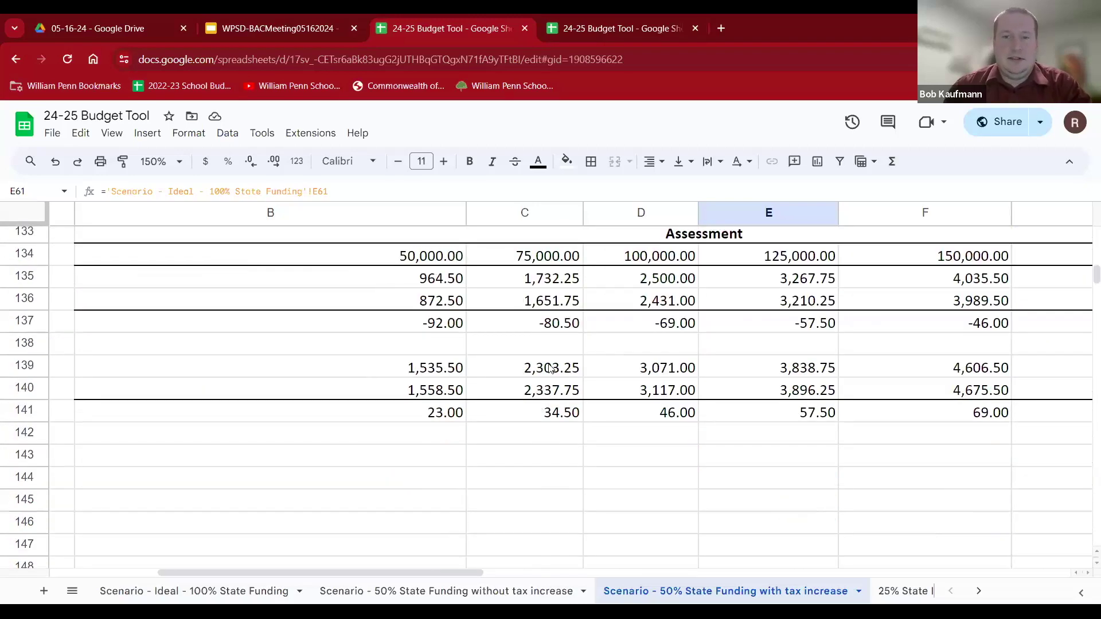
{"action": "scroll", "coordinate": [548, 389], "scroll_direction": "up", "scroll_amount": 2}
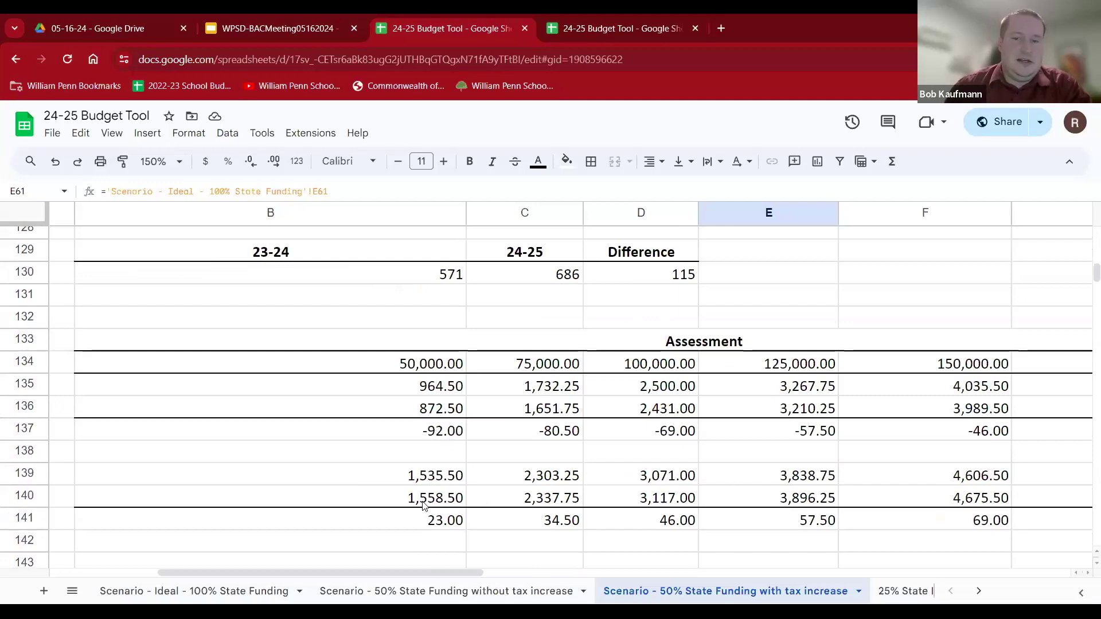
{"action": "mouse_move", "coordinate": [420, 571]}
{"action": "left_mouse_down"}
{"action": "mouse_move", "coordinate": [608, 574]}
{"action": "mouse_move", "coordinate": [397, 573]}
{"action": "mouse_move", "coordinate": [415, 573]}
{"action": "left_mouse_up"}
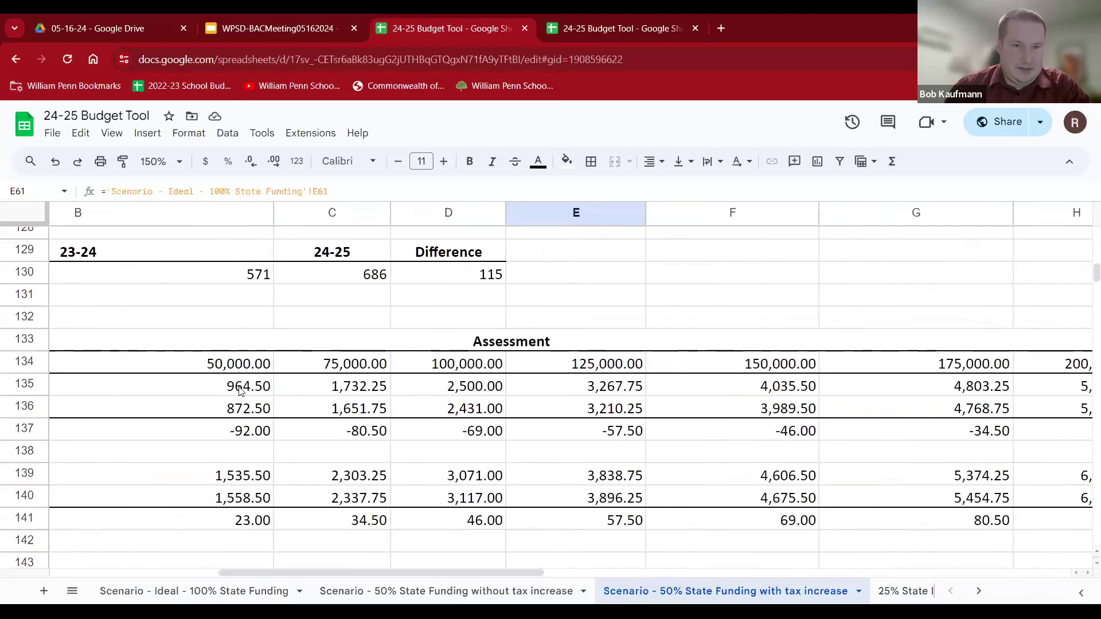
{"action": "left_click", "coordinate": [237, 523]}
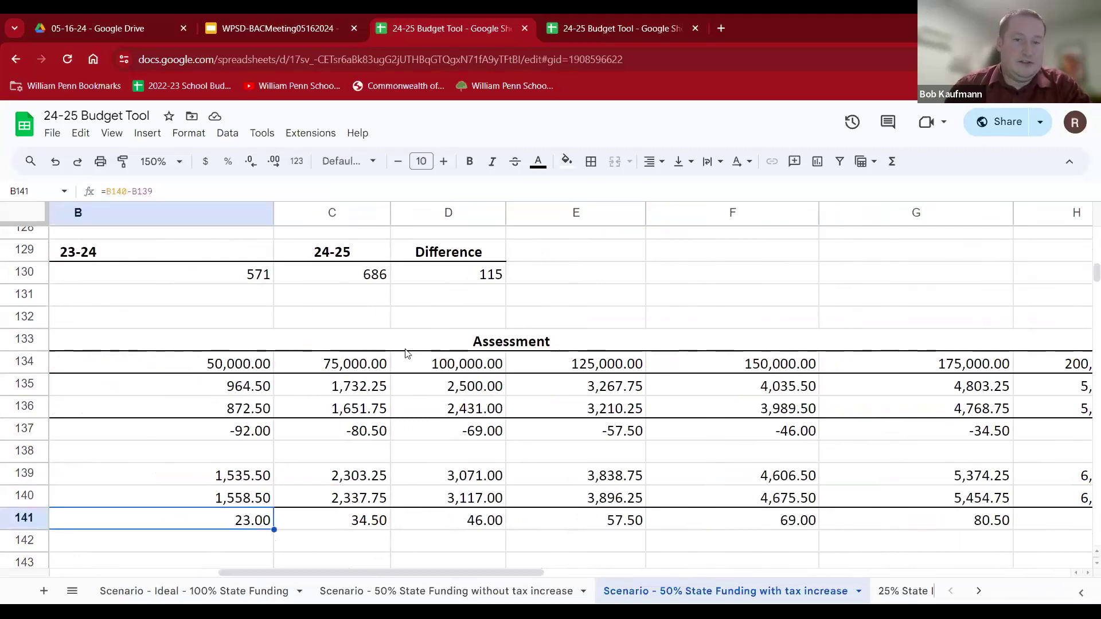
Check the row labels of the assessment tax table and the 23-24 and 24-25 tax rate and collection figures above it.
{"action": "left_click_drag", "start_coordinate": [469, 573], "coordinate": [287, 568]}
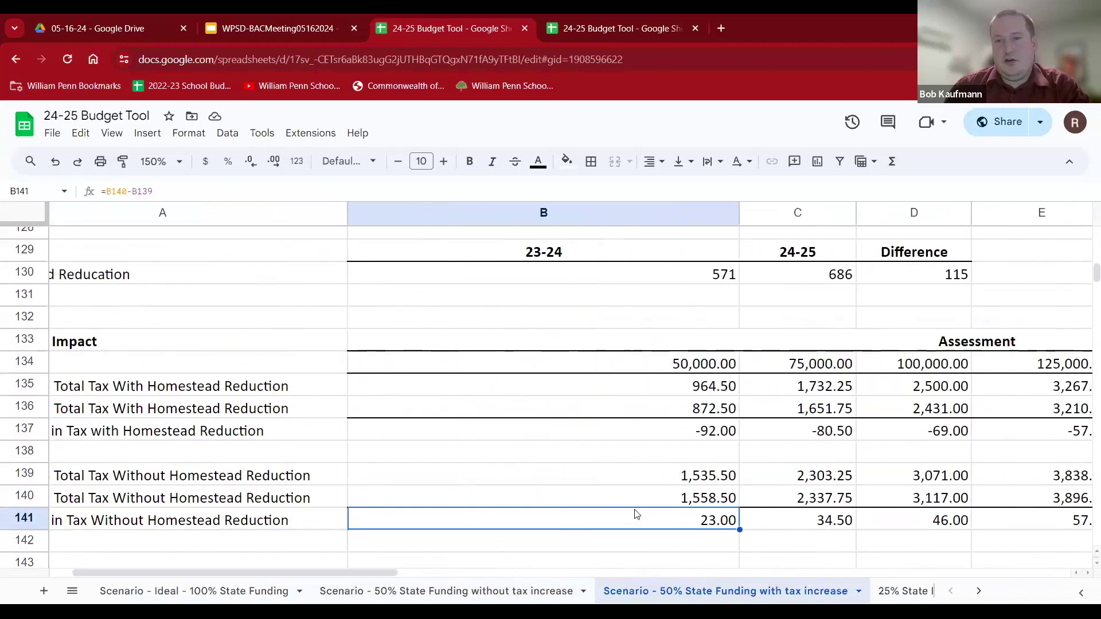
{"action": "scroll", "coordinate": [634, 512], "scroll_direction": "up", "scroll_amount": 4}
{"action": "scroll", "coordinate": [634, 514], "scroll_direction": "up", "scroll_amount": 2}
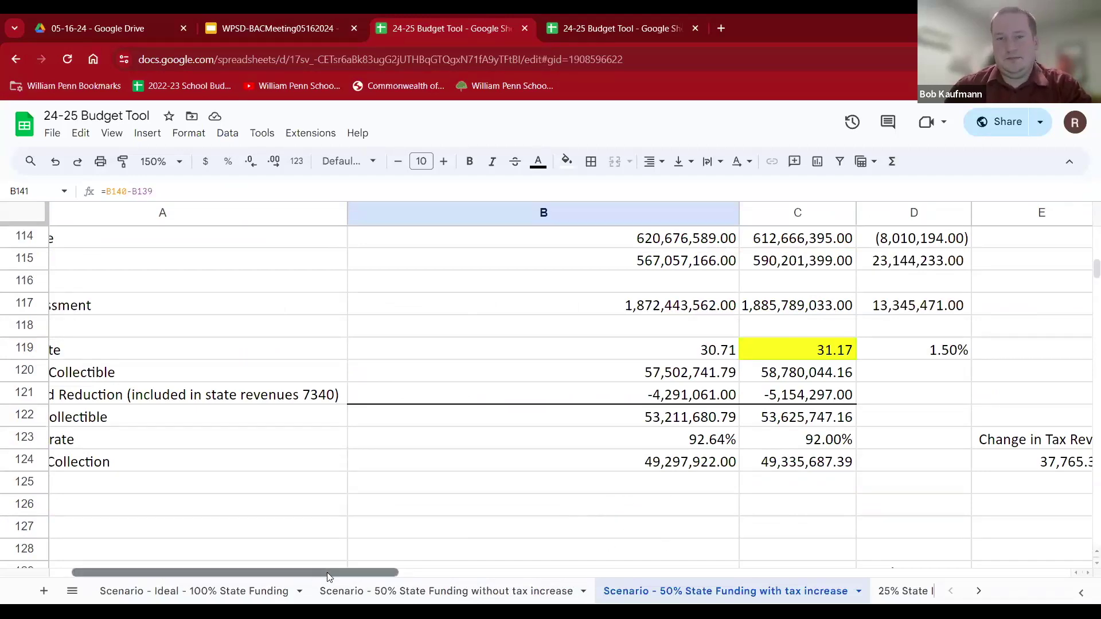
Return to the start of the scenario sheet and show the Contracted Increases for 2024-2025 with their Additional Cost and Include entries.
{"action": "left_click_drag", "start_coordinate": [327, 572], "coordinate": [435, 568]}
{"action": "scroll", "coordinate": [453, 520], "scroll_direction": "up", "scroll_amount": 20}
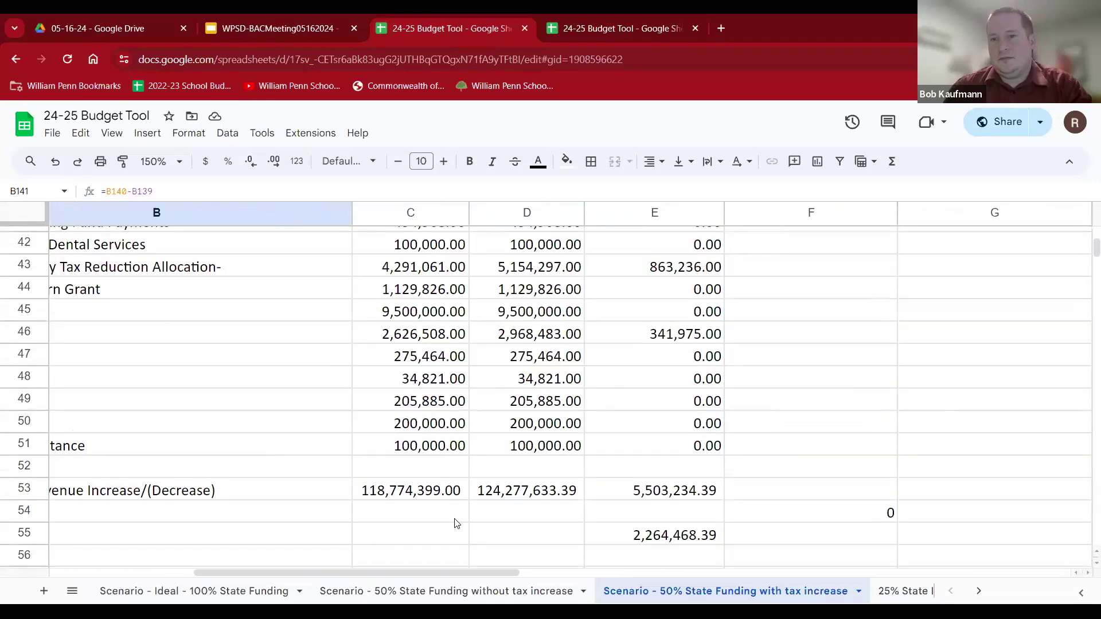
{"action": "scroll", "coordinate": [453, 520], "scroll_direction": "up", "scroll_amount": 4}
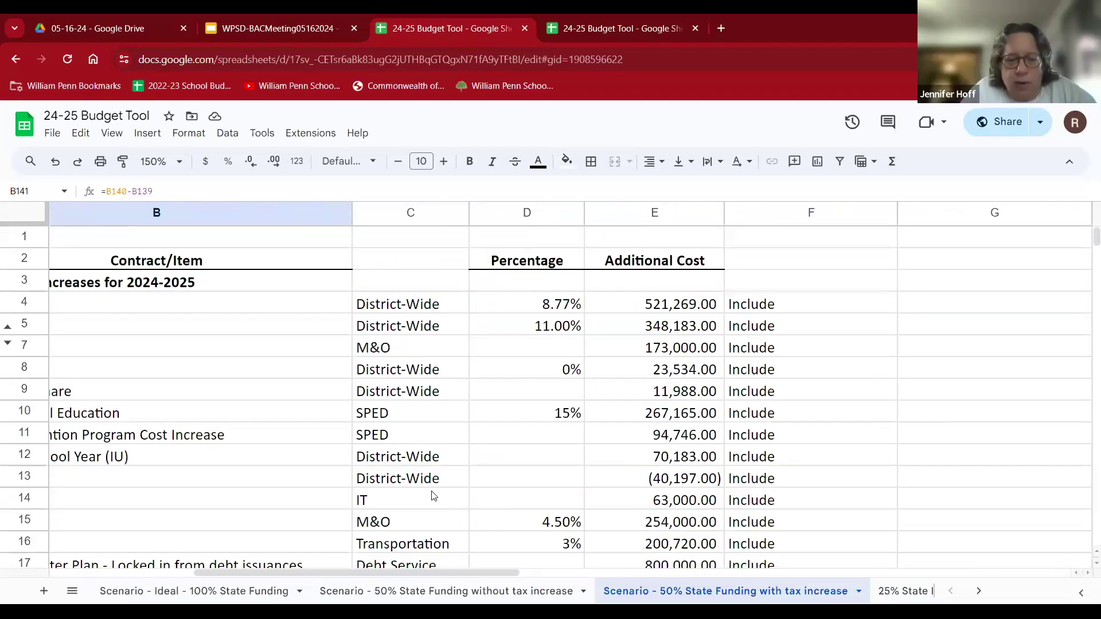
{"action": "left_click_drag", "start_coordinate": [443, 573], "coordinate": [280, 578]}
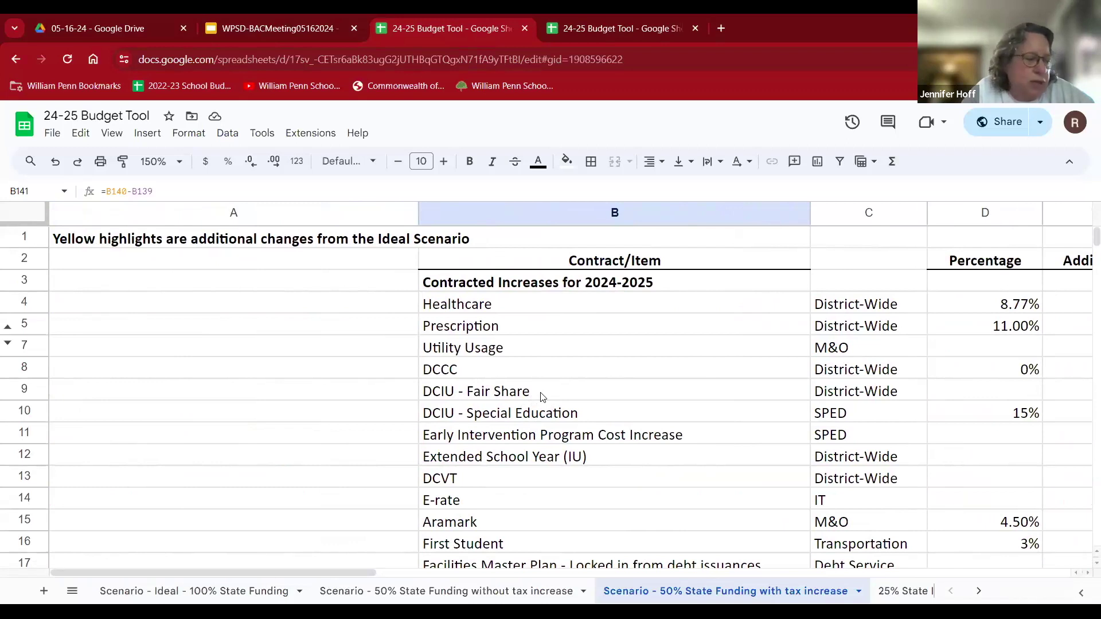
{"action": "left_click_drag", "start_coordinate": [379, 573], "coordinate": [450, 566]}
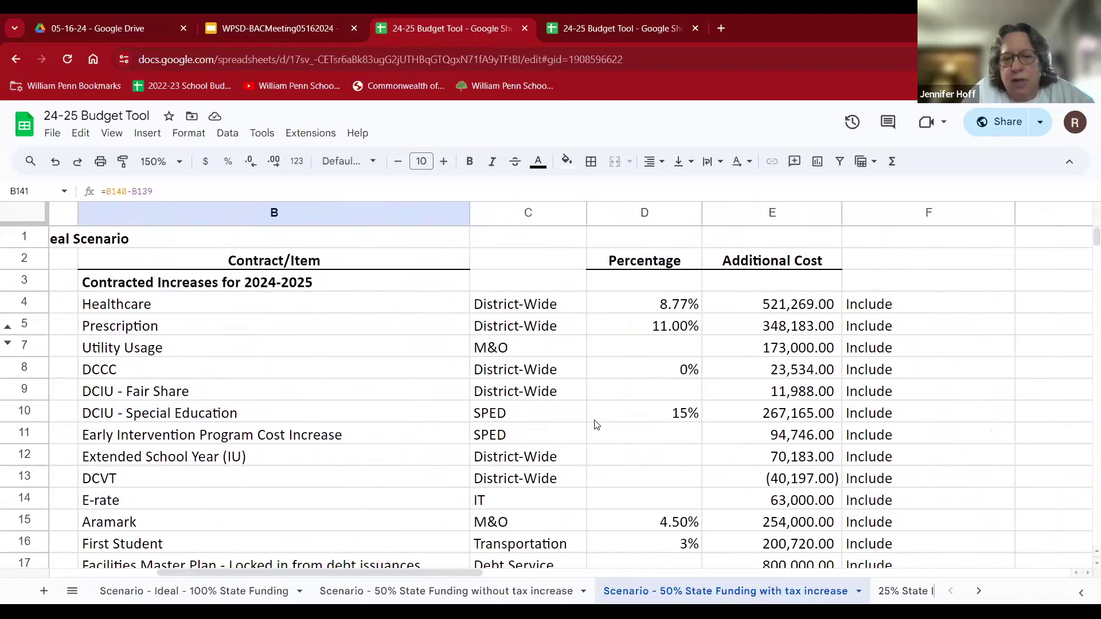
{"action": "scroll", "coordinate": [609, 424], "scroll_direction": "down", "scroll_amount": 4}
{"action": "scroll", "coordinate": [612, 425], "scroll_direction": "up", "scroll_amount": 4}
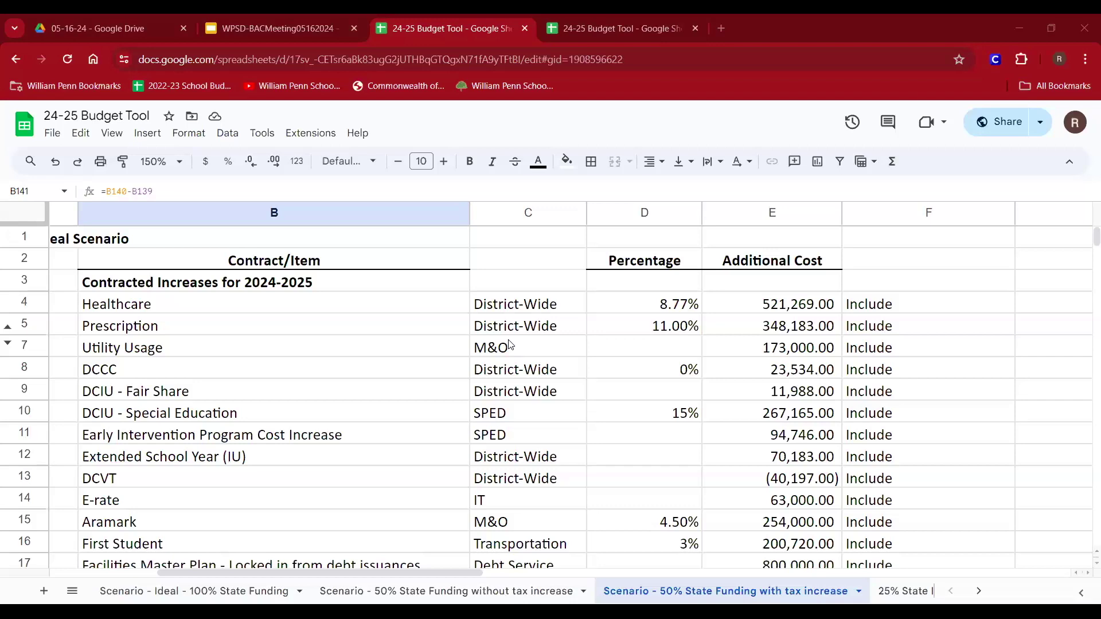
{"action": "scroll", "coordinate": [510, 344], "scroll_direction": "down", "scroll_amount": 2}
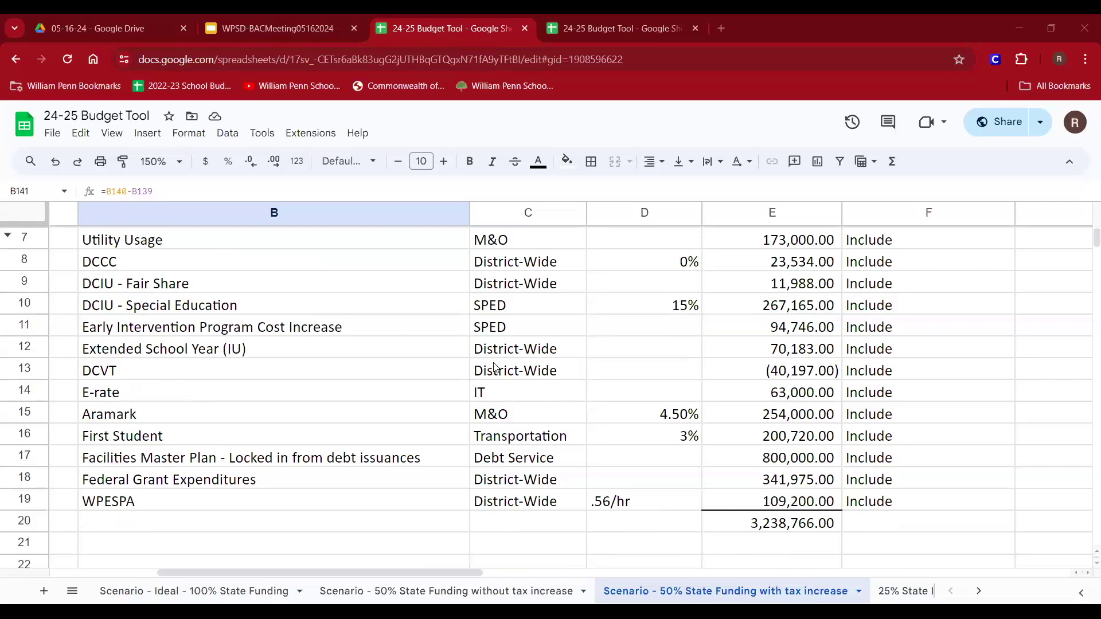
{"action": "scroll", "coordinate": [962, 447], "scroll_direction": "up", "scroll_amount": 2}
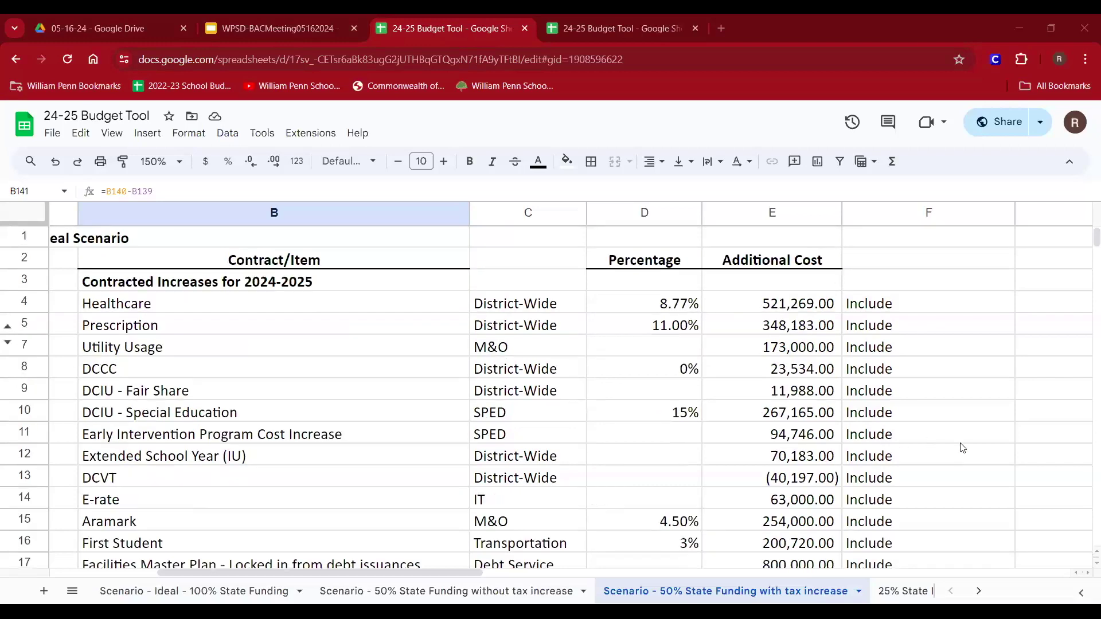
{"action": "scroll", "coordinate": [957, 453], "scroll_direction": "down", "scroll_amount": 2}
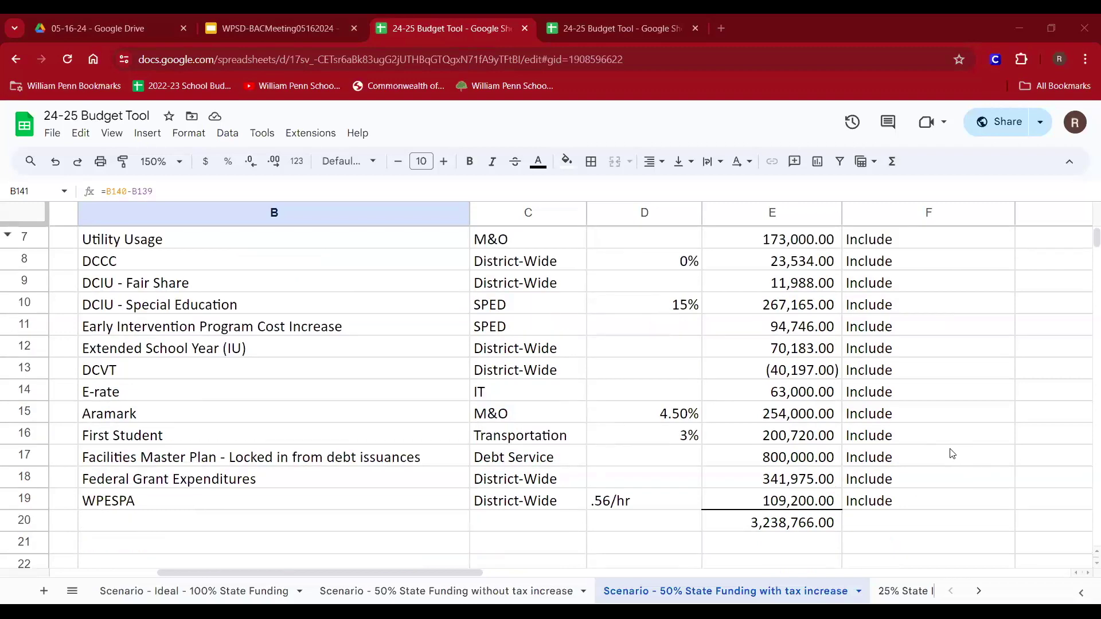
{"action": "scroll", "coordinate": [952, 454], "scroll_direction": "up", "scroll_amount": 3}
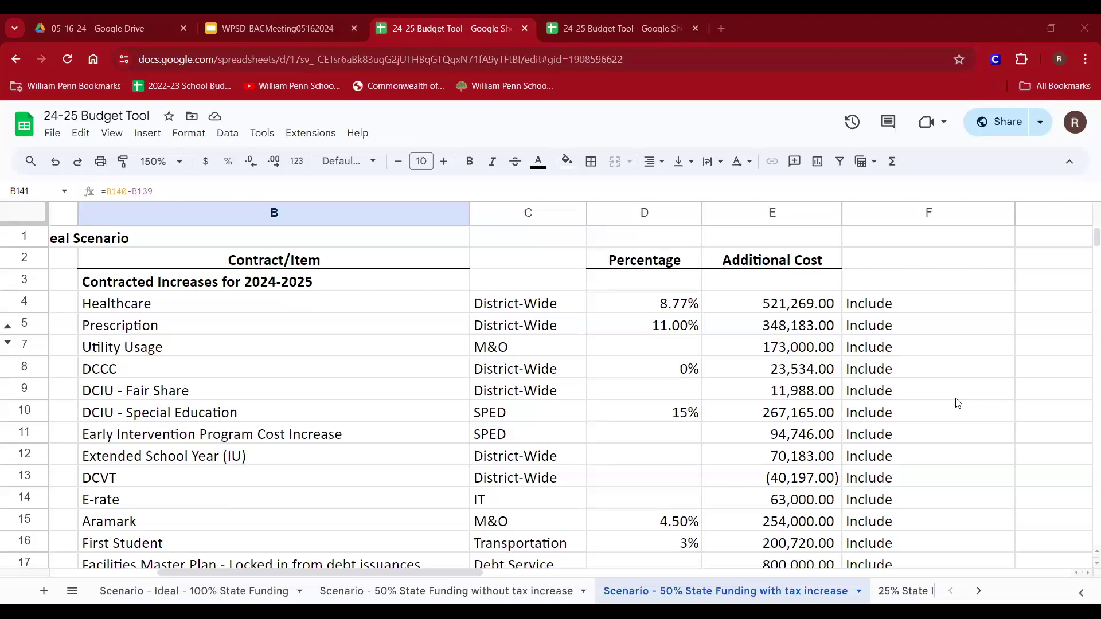
{"action": "scroll", "coordinate": [958, 404], "scroll_direction": "down", "scroll_amount": 2}
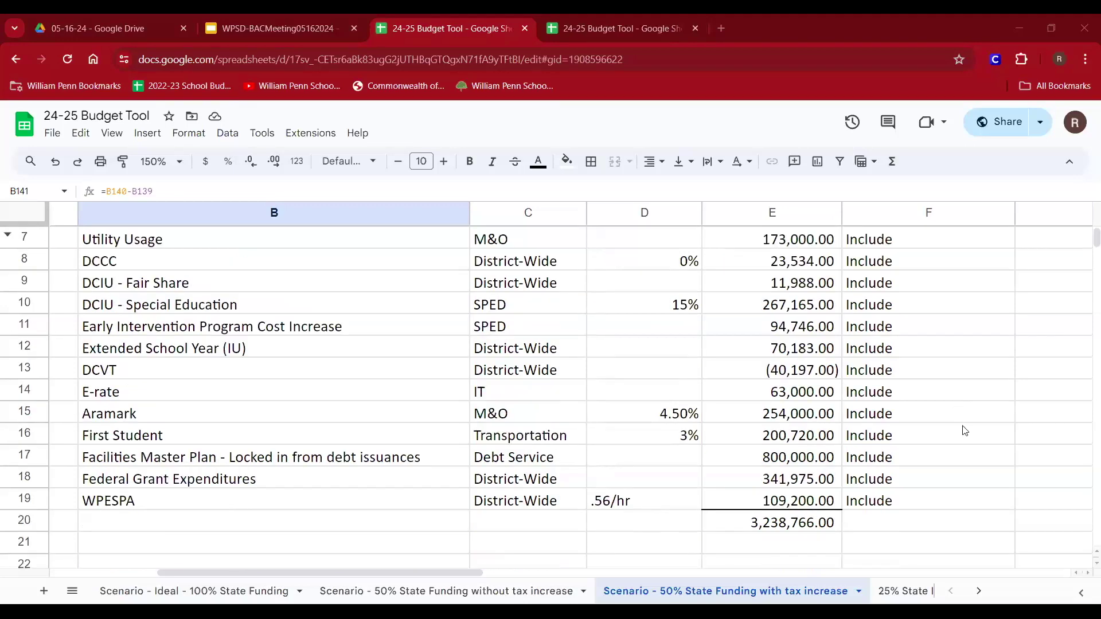
{"action": "scroll", "coordinate": [963, 430], "scroll_direction": "up", "scroll_amount": 2}
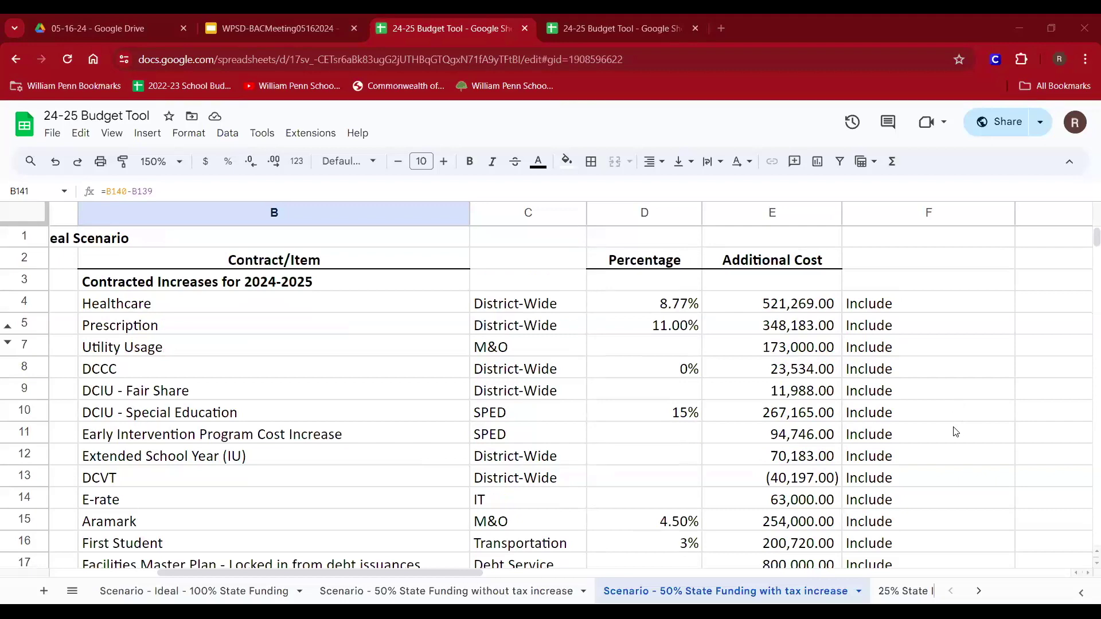
{"action": "scroll", "coordinate": [955, 427], "scroll_direction": "down", "scroll_amount": 3}
{"action": "scroll", "coordinate": [947, 420], "scroll_direction": "up", "scroll_amount": 2}
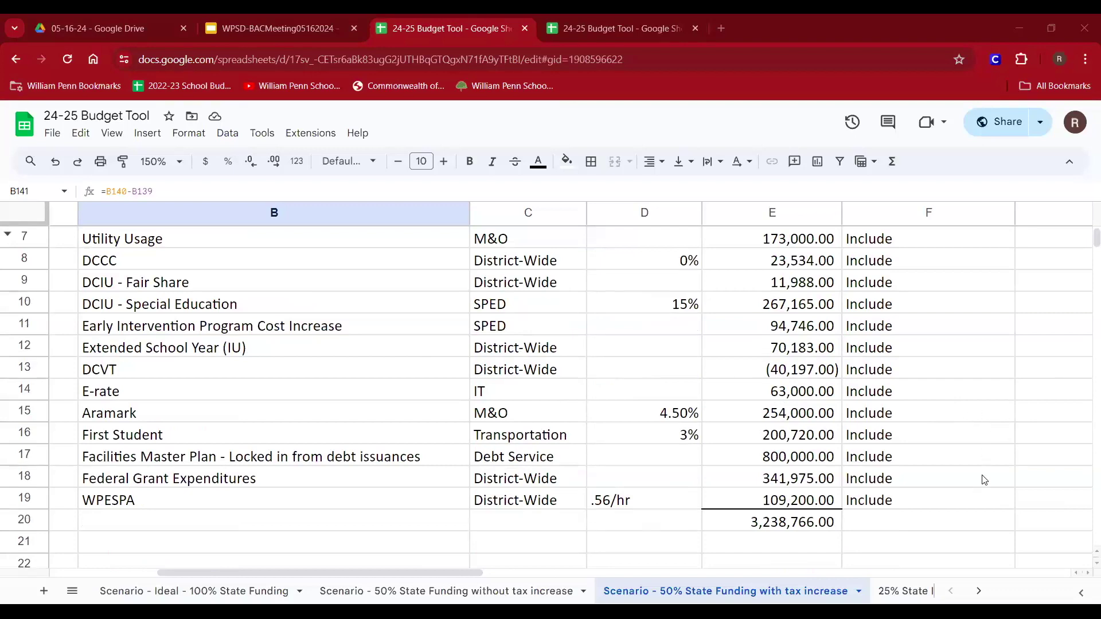
{"action": "scroll", "coordinate": [984, 479], "scroll_direction": "up", "scroll_amount": 2}
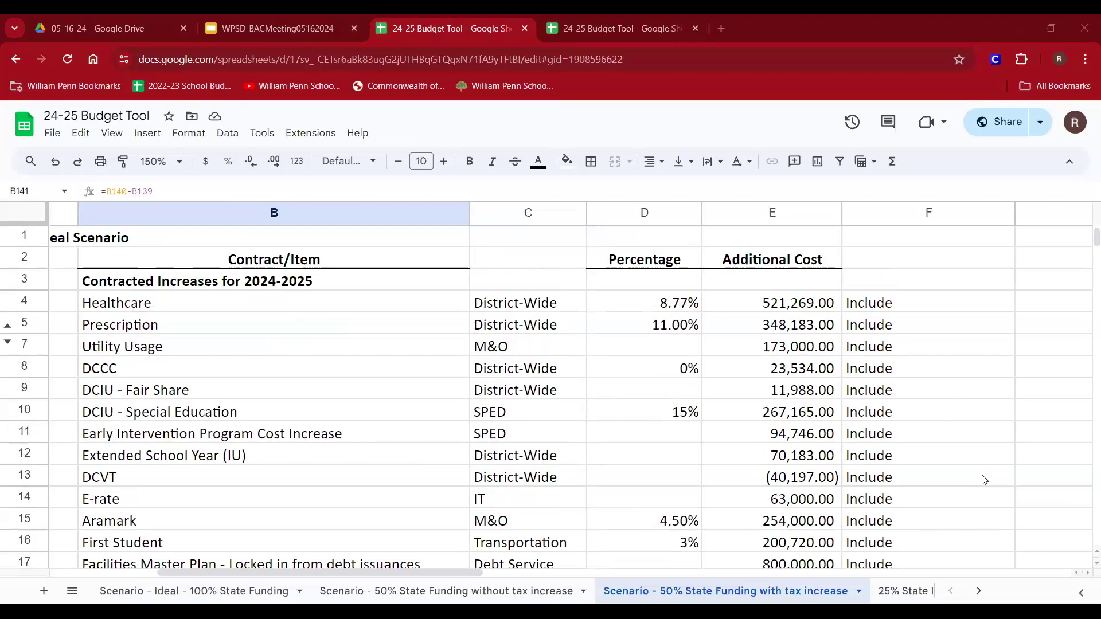
{"action": "scroll", "coordinate": [984, 479], "scroll_direction": "down", "scroll_amount": 2}
{"action": "scroll", "coordinate": [984, 479], "scroll_direction": "up", "scroll_amount": 2}
{"action": "scroll", "coordinate": [984, 480], "scroll_direction": "down", "scroll_amount": 4}
{"action": "scroll", "coordinate": [984, 480], "scroll_direction": "up", "scroll_amount": 4}
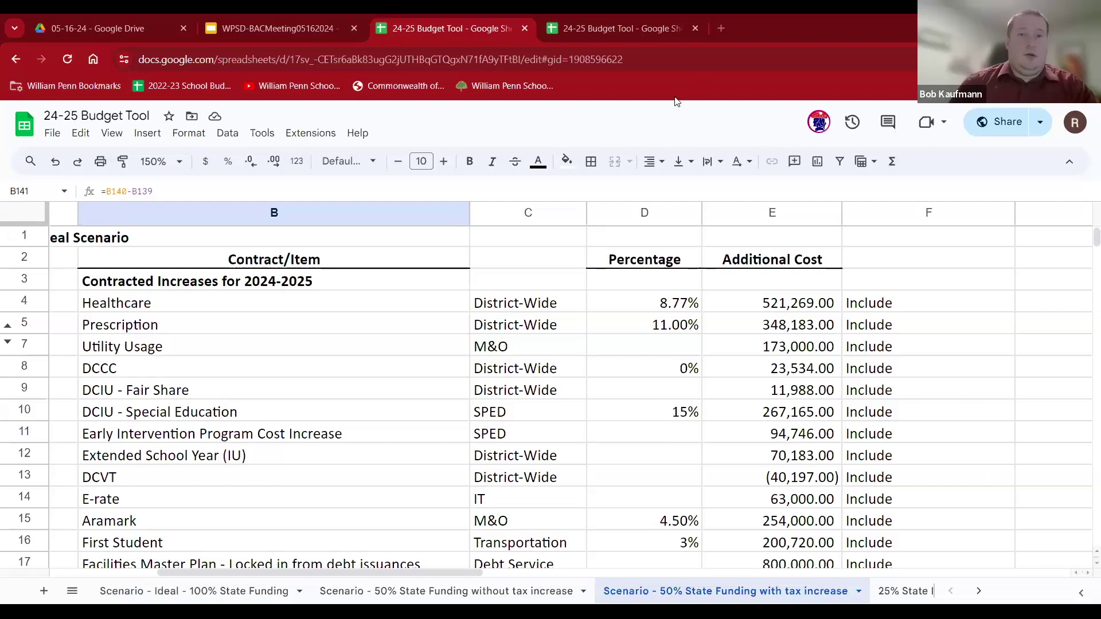
Switch to the WPSD-BACMeeting05162024 presentation's full-screen slideshow and go back to slide 14, Proposed State Revenues 2024-25.
{"action": "left_click", "coordinate": [228, 28]}
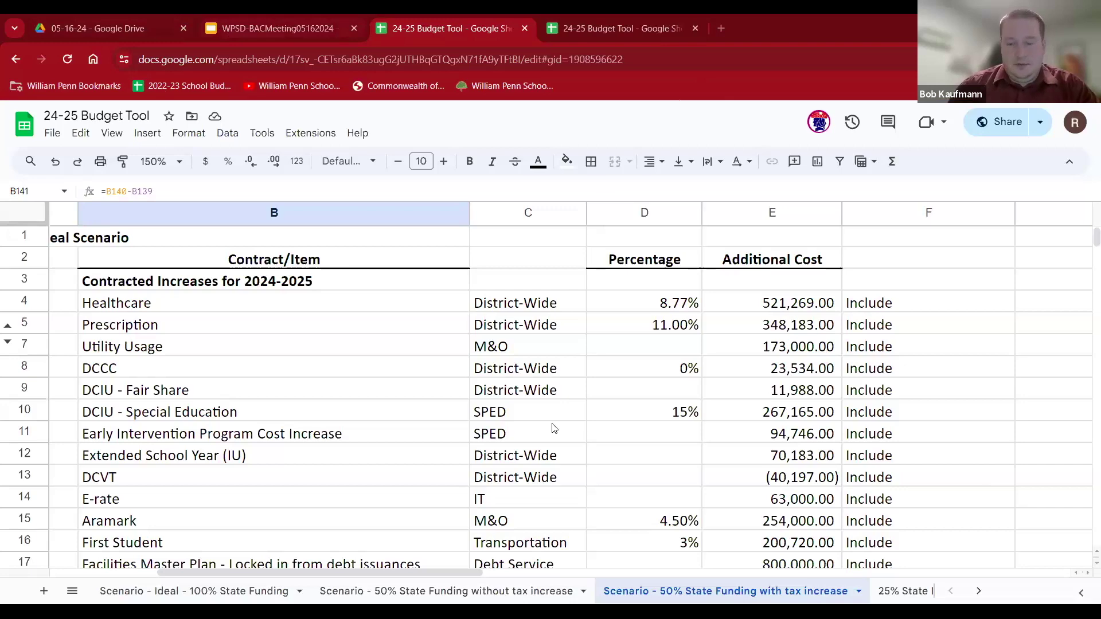
{"action": "key", "text": "Left"}
{"action": "key", "text": "Left"}
{"action": "key", "text": "Left"}
{"action": "key", "text": "Left"}
{"action": "key", "text": "Left"}
{"action": "key", "text": "Left"}
{"action": "key", "text": "Left"}
{"action": "key", "text": "Left"}
{"action": "key", "text": "Left"}
{"action": "key", "text": "Left"}
{"action": "key", "text": "Left"}
{"action": "key", "text": "Left"}
{"action": "key", "text": "Left"}
{"action": "key", "text": "Left"}
{"action": "key", "text": "Left"}
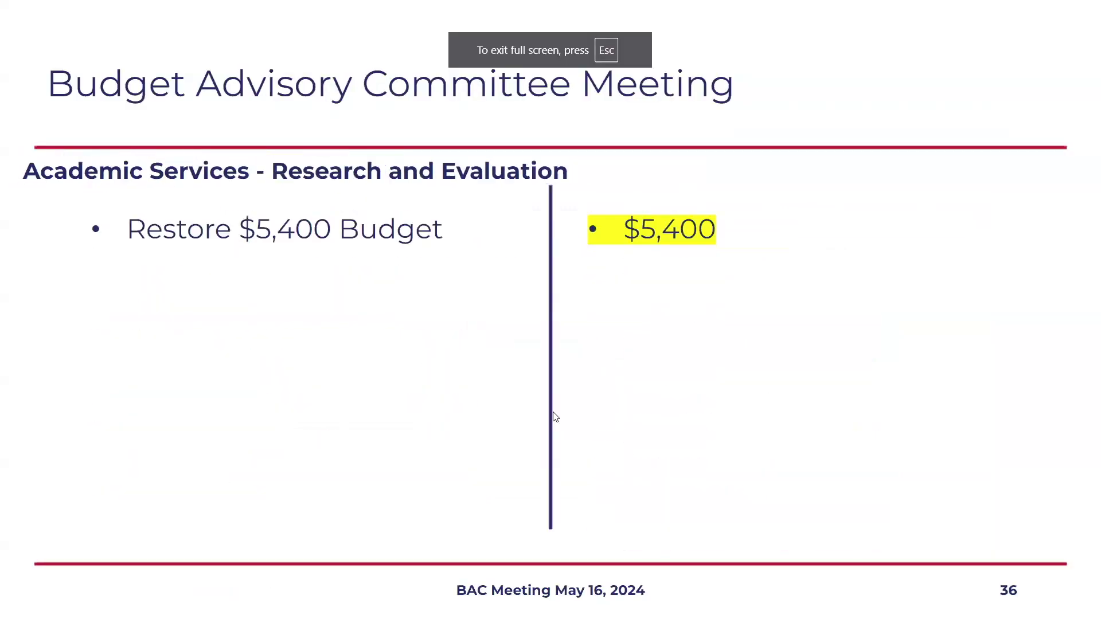
{"action": "key", "text": "Left"}
{"action": "key", "text": "Left"}
{"action": "key", "text": "Left"}
{"action": "key", "text": "Left"}
{"action": "key", "text": "Left"}
{"action": "key", "text": "Left"}
{"action": "key", "text": "Left"}
{"action": "key", "text": "Left"}
{"action": "key", "text": "Left"}
{"action": "key", "text": "Left"}
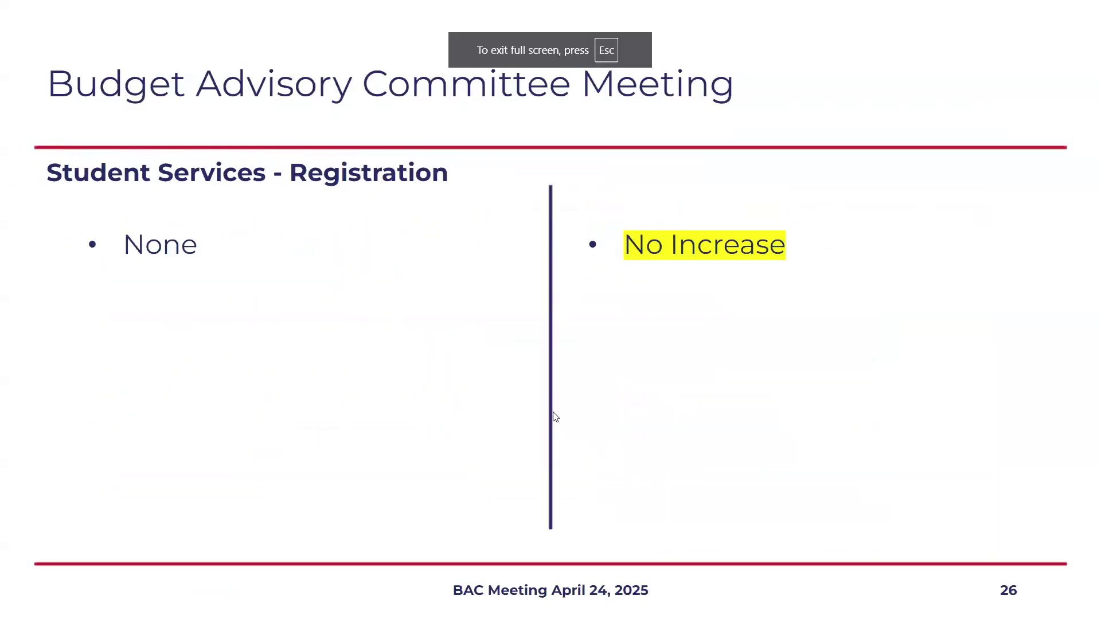
{"action": "key", "text": "Left"}
{"action": "key", "text": "Left"}
{"action": "key", "text": "Left"}
{"action": "key", "text": "Left"}
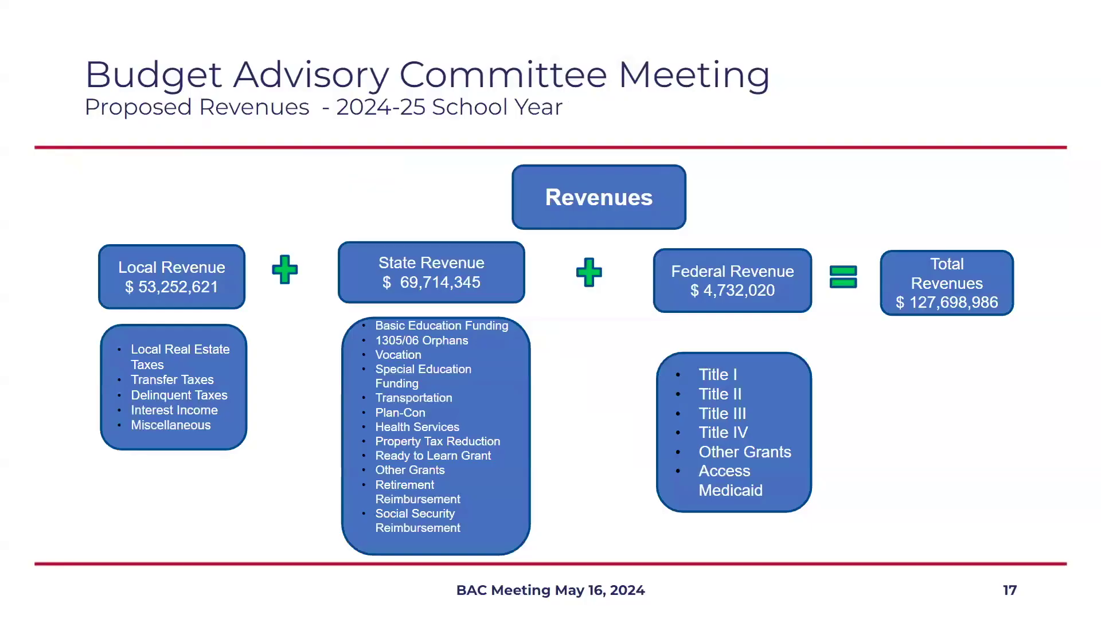
{"action": "key", "text": "Left"}
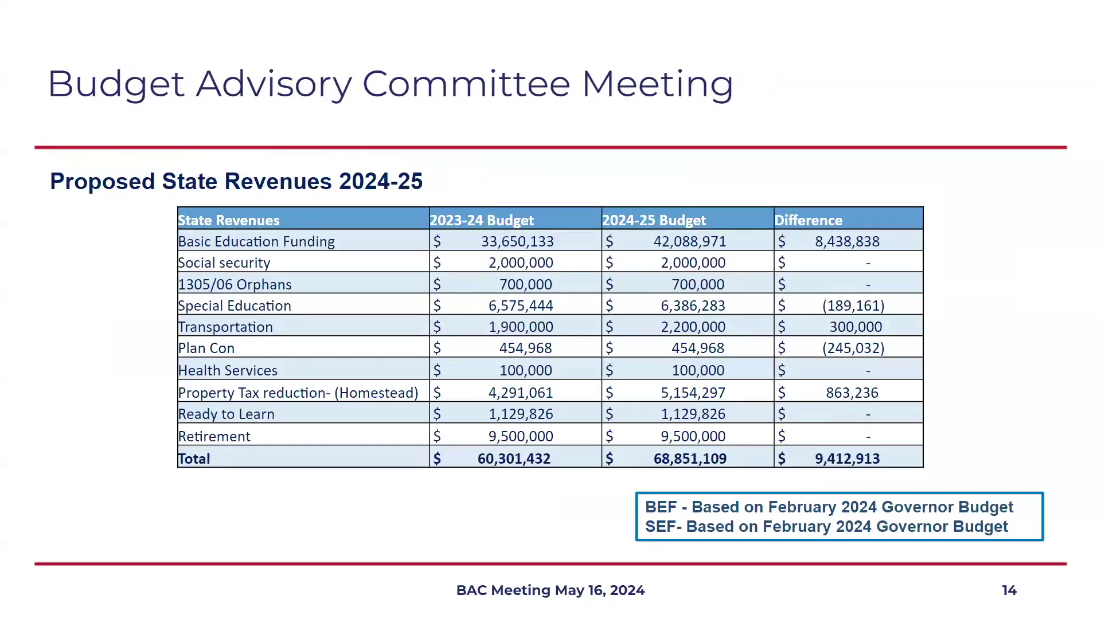